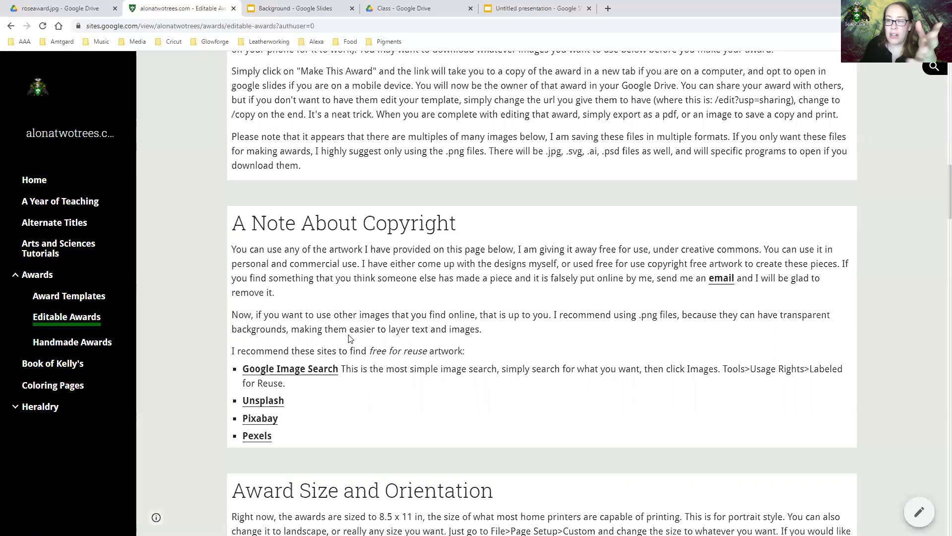
Review the copyright and award size notes on the Editable Awards page, and look through the Backgrounds gallery.
{"action": "scroll", "coordinate": [378, 307], "scroll_direction": "down", "scroll_amount": 1}
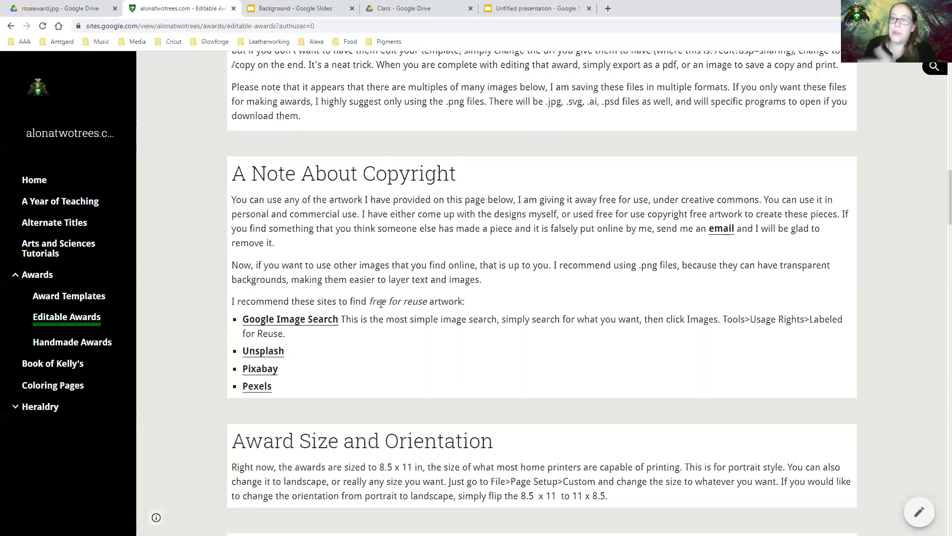
{"action": "scroll", "coordinate": [395, 335], "scroll_direction": "down", "scroll_amount": 5}
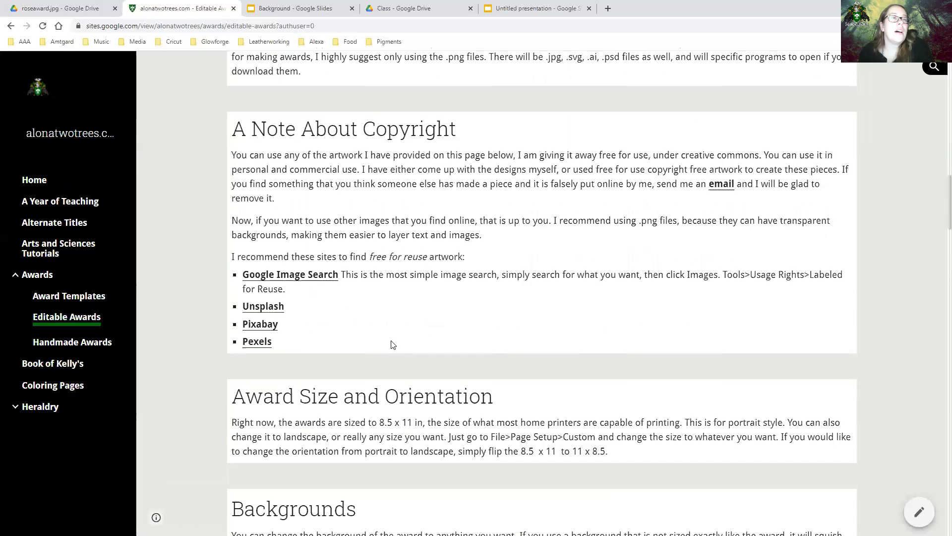
{"action": "scroll", "coordinate": [388, 365], "scroll_direction": "down", "scroll_amount": 1}
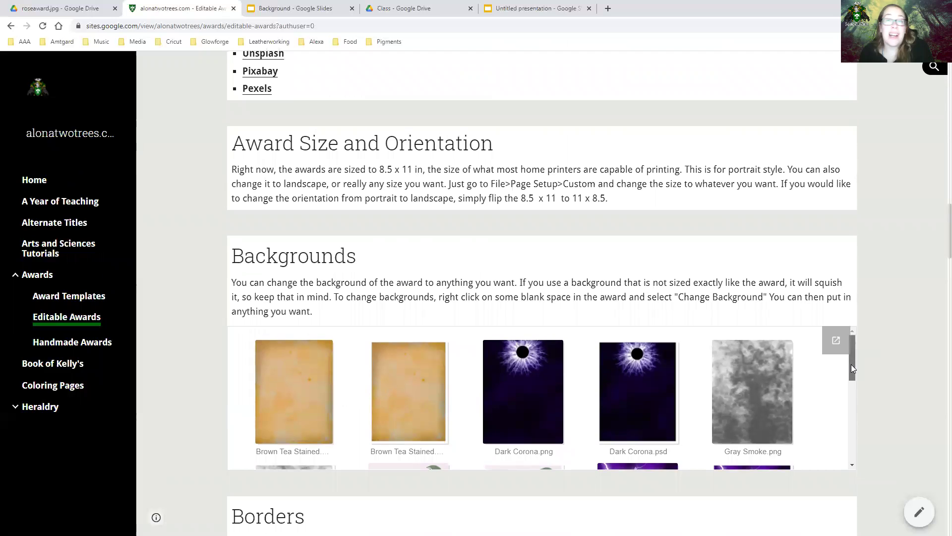
{"action": "scroll", "coordinate": [271, 359], "scroll_direction": "down", "scroll_amount": 1}
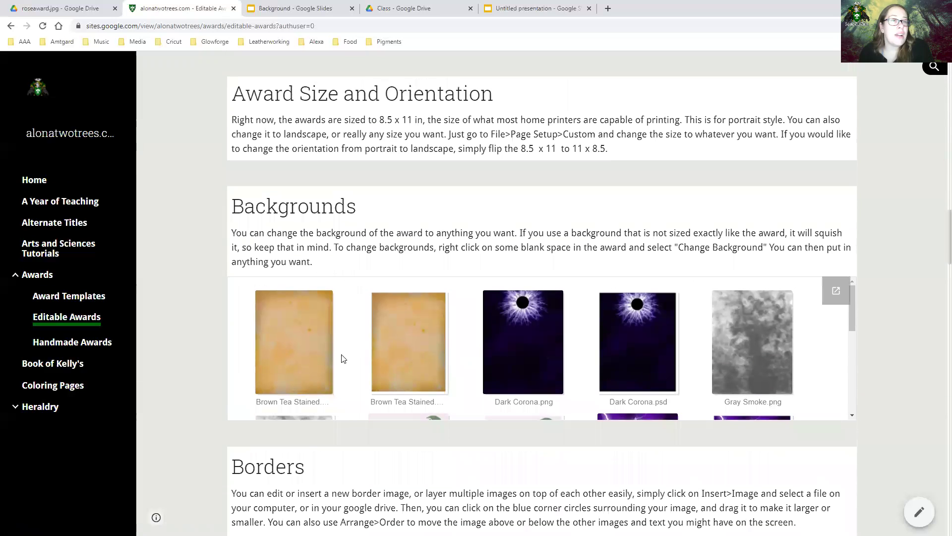
{"action": "scroll", "coordinate": [342, 352], "scroll_direction": "down", "scroll_amount": 1}
{"action": "scroll", "coordinate": [311, 349], "scroll_direction": "up", "scroll_amount": 1}
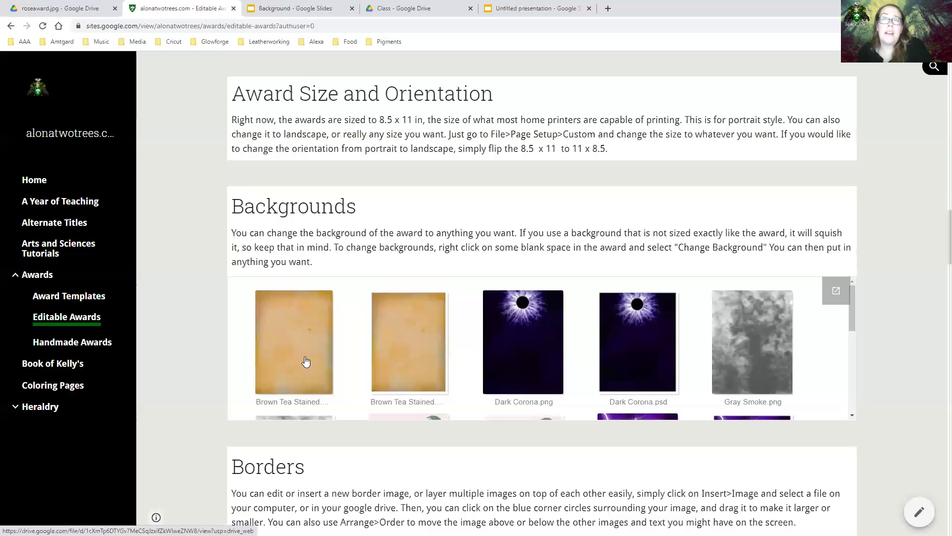
{"action": "left_click_drag", "start_coordinate": [852, 313], "coordinate": [828, 355]}
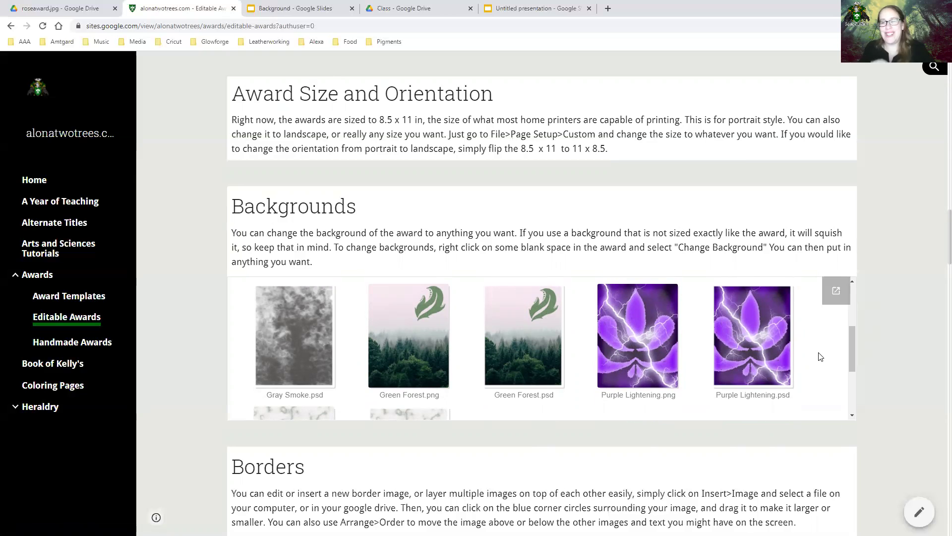
{"action": "scroll", "coordinate": [812, 353], "scroll_direction": "down", "scroll_amount": 3}
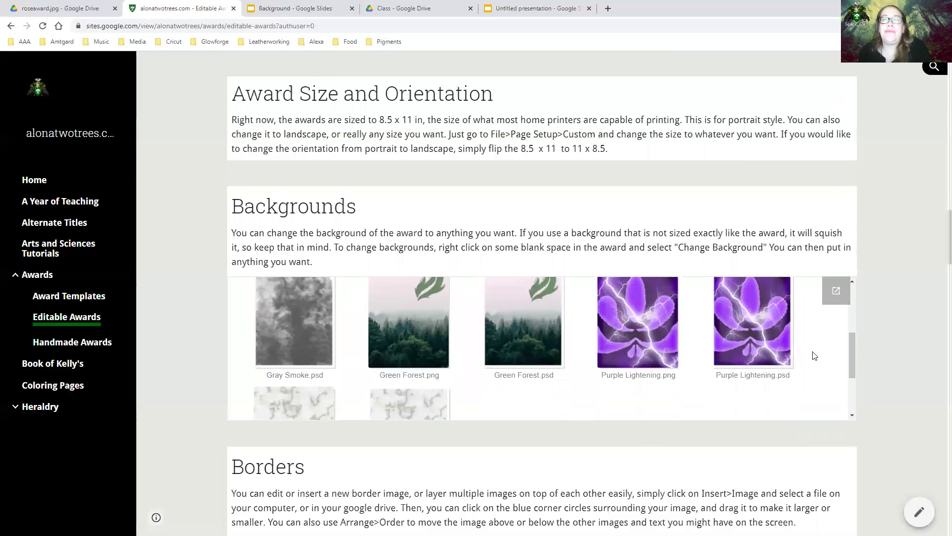
{"action": "scroll", "coordinate": [563, 394], "scroll_direction": "up", "scroll_amount": 5}
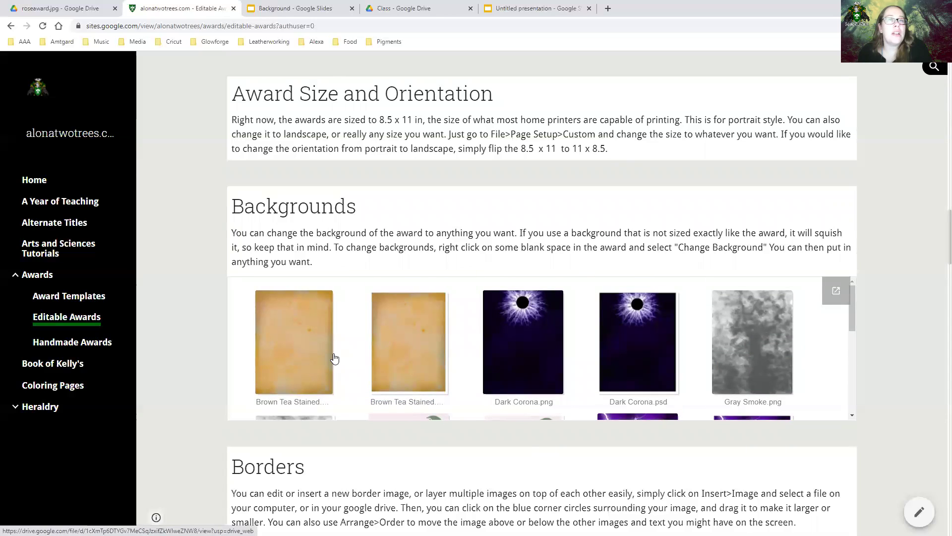
Revisit the sample award above the instructions, and view the remaining images in the Backgrounds gallery down to White Marble.
{"action": "scroll", "coordinate": [652, 293], "scroll_direction": "up", "scroll_amount": 4}
{"action": "scroll", "coordinate": [653, 292], "scroll_direction": "up", "scroll_amount": 15}
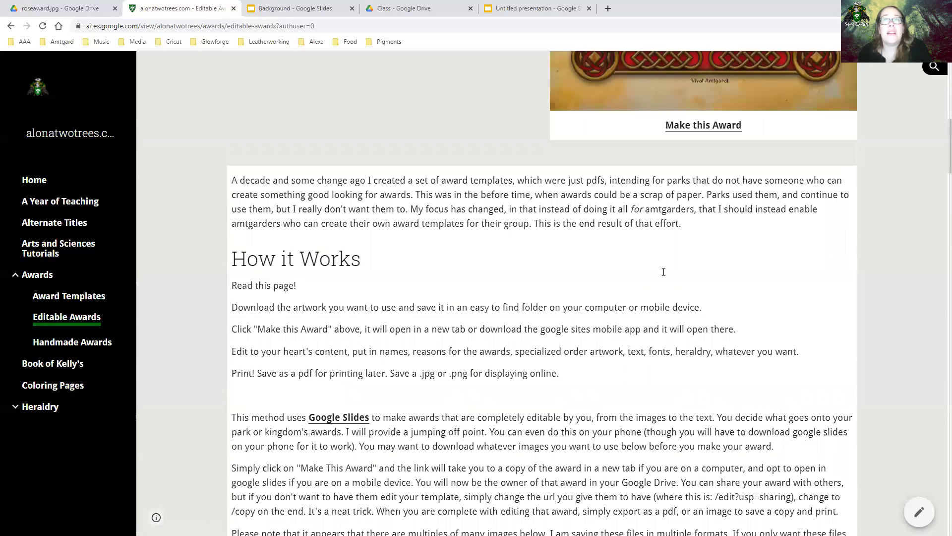
{"action": "scroll", "coordinate": [772, 211], "scroll_direction": "up", "scroll_amount": 3}
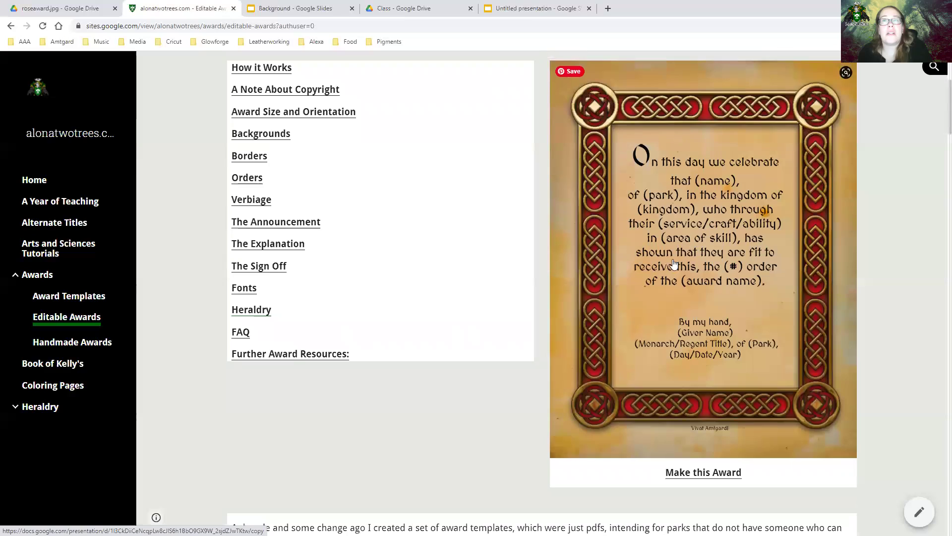
{"action": "scroll", "coordinate": [390, 423], "scroll_direction": "down", "scroll_amount": 4}
{"action": "scroll", "coordinate": [389, 423], "scroll_direction": "down", "scroll_amount": 20}
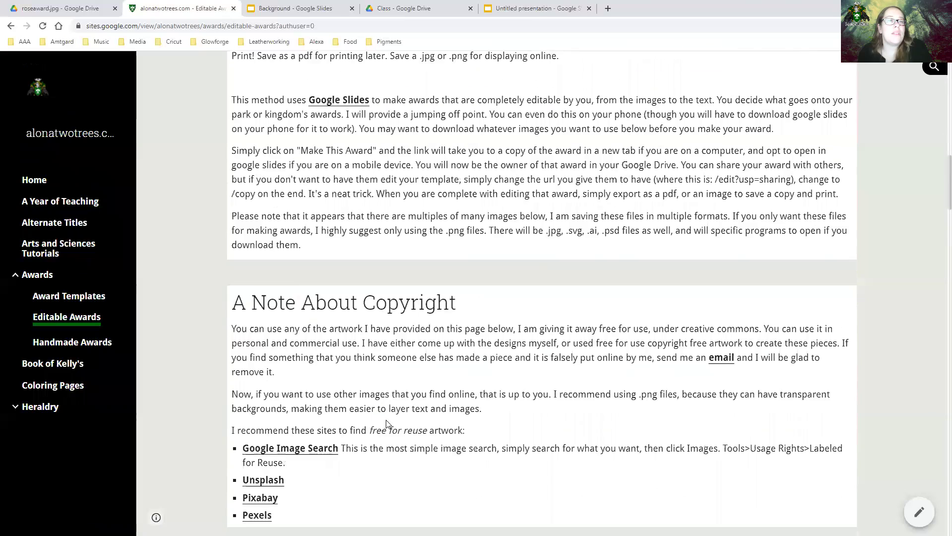
{"action": "scroll", "coordinate": [571, 395], "scroll_direction": "down", "scroll_amount": 3}
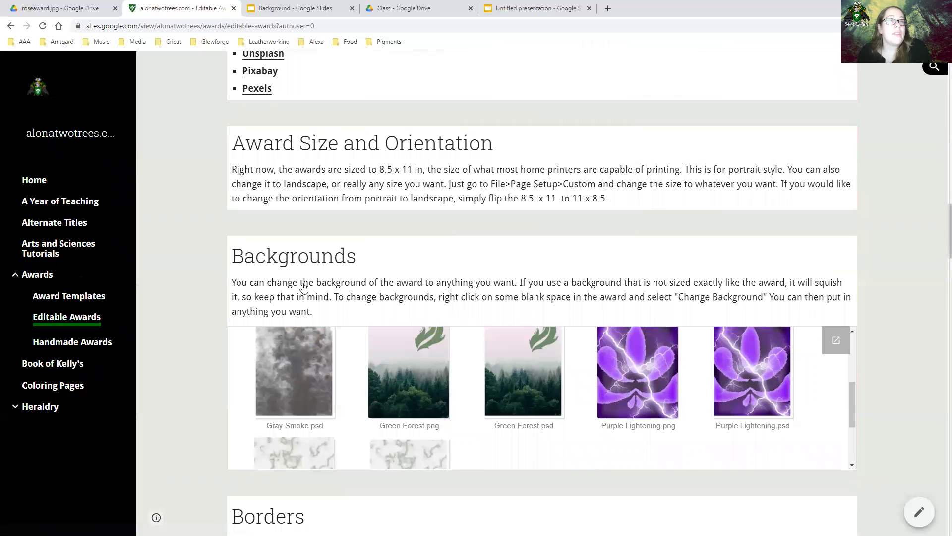
{"action": "scroll", "coordinate": [229, 398], "scroll_direction": "down", "scroll_amount": 2}
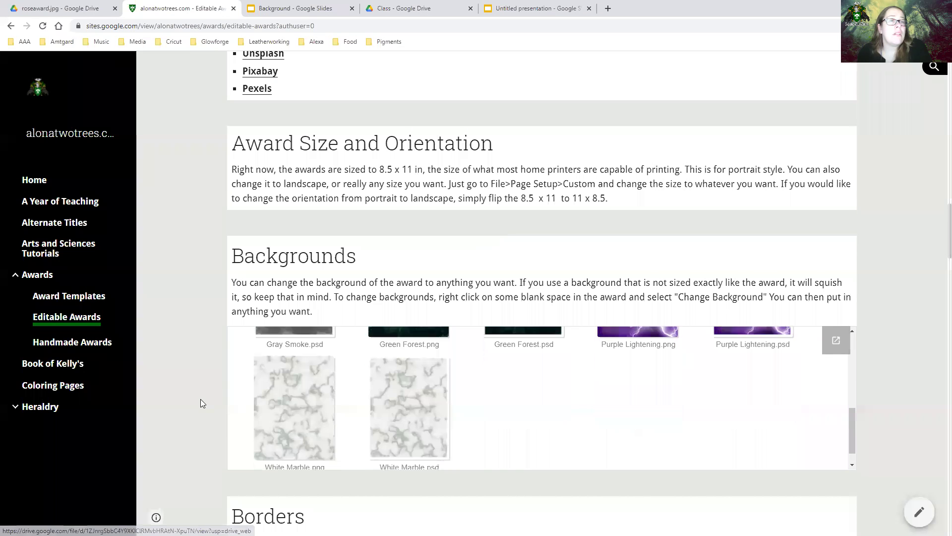
Browse the Borders gallery from the 2ribbon designs through to the Yellow Gold borders.
{"action": "scroll", "coordinate": [200, 399], "scroll_direction": "down", "scroll_amount": 6}
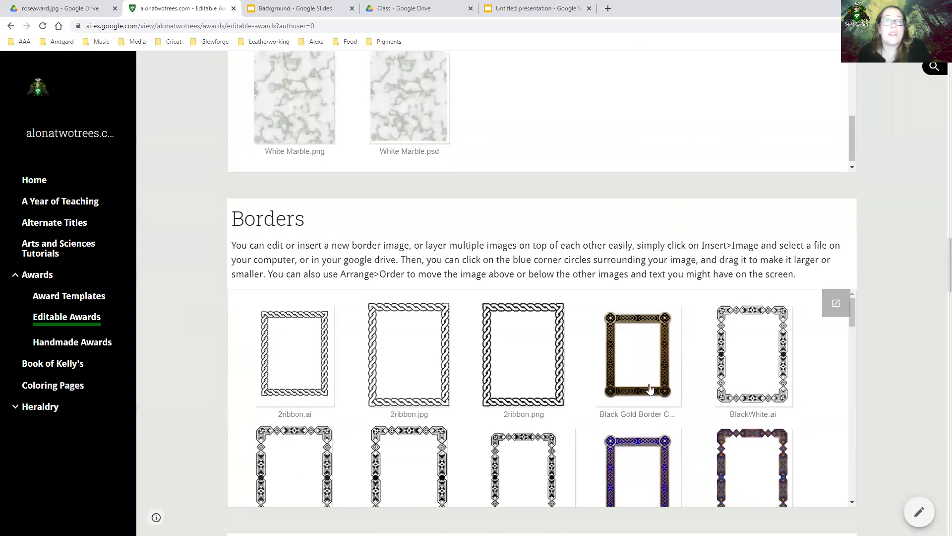
{"action": "scroll", "coordinate": [661, 384], "scroll_direction": "down", "scroll_amount": 2}
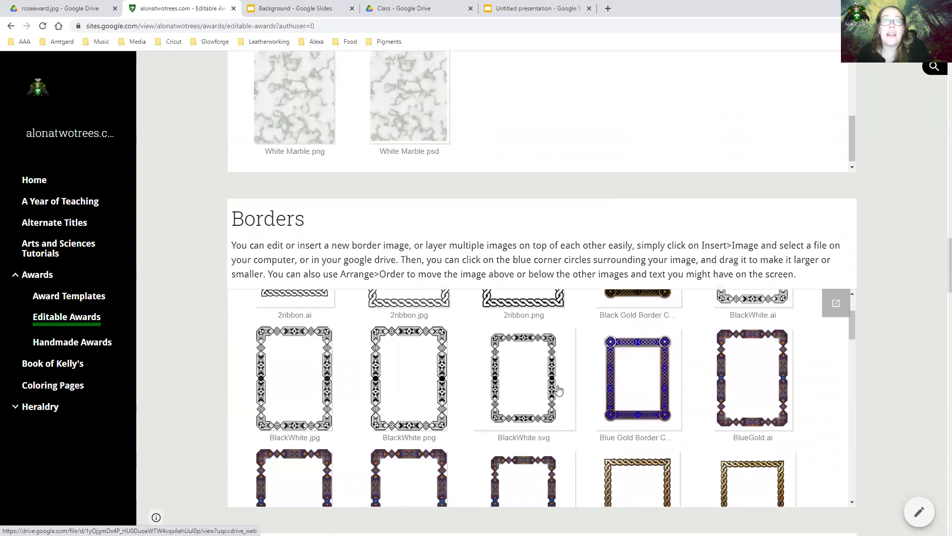
{"action": "scroll", "coordinate": [550, 392], "scroll_direction": "down", "scroll_amount": 2}
{"action": "scroll", "coordinate": [550, 391], "scroll_direction": "down", "scroll_amount": 2}
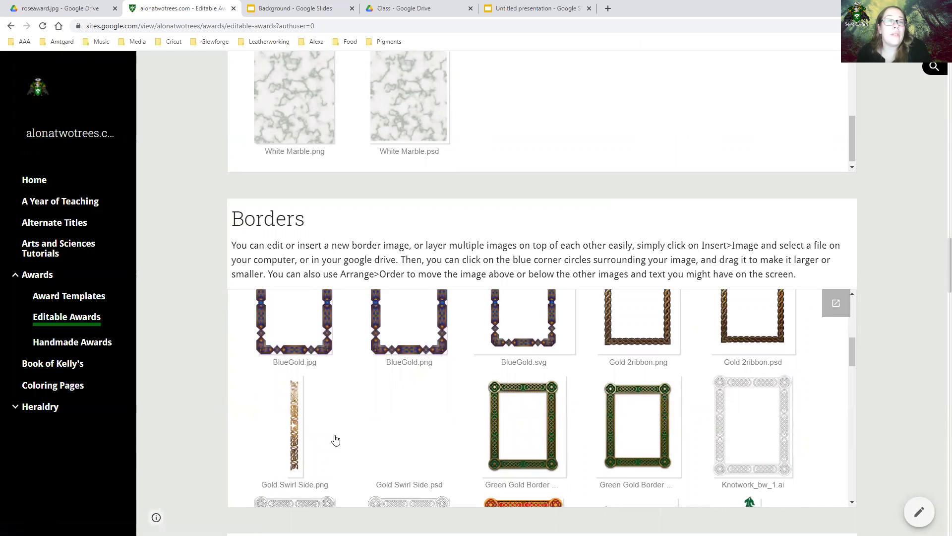
{"action": "scroll", "coordinate": [334, 440], "scroll_direction": "down", "scroll_amount": 3}
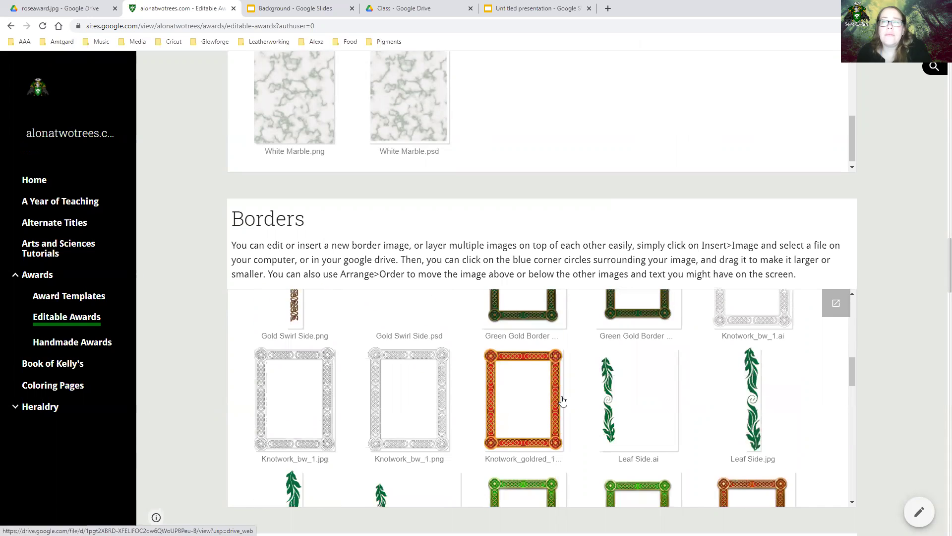
{"action": "scroll", "coordinate": [560, 400], "scroll_direction": "down", "scroll_amount": 3}
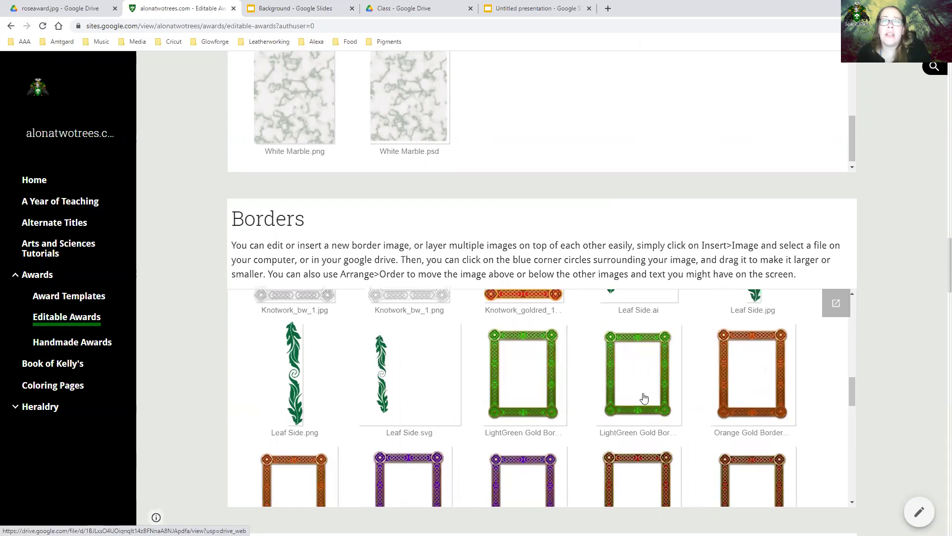
{"action": "scroll", "coordinate": [582, 402], "scroll_direction": "down", "scroll_amount": 2}
{"action": "scroll", "coordinate": [585, 399], "scroll_direction": "down", "scroll_amount": 2}
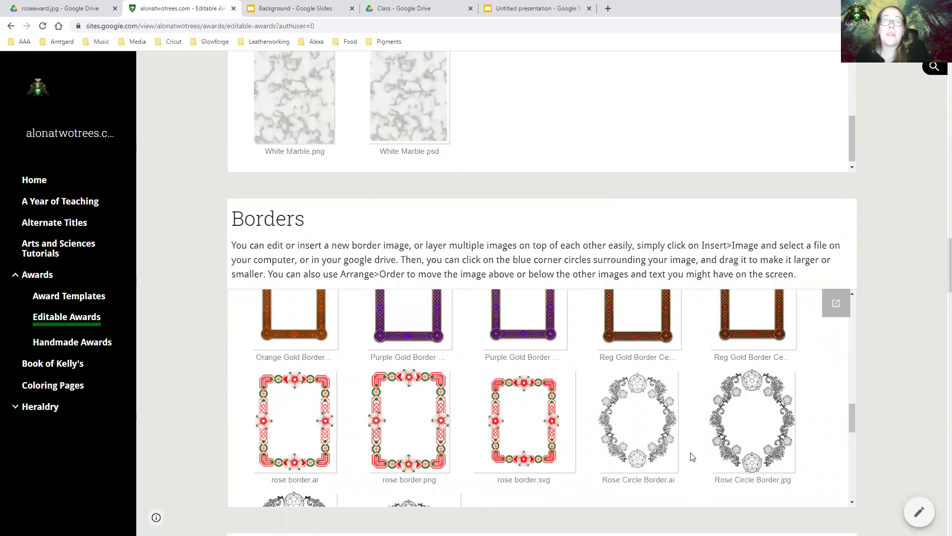
{"action": "scroll", "coordinate": [380, 466], "scroll_direction": "down", "scroll_amount": 2}
{"action": "scroll", "coordinate": [509, 445], "scroll_direction": "down", "scroll_amount": 4}
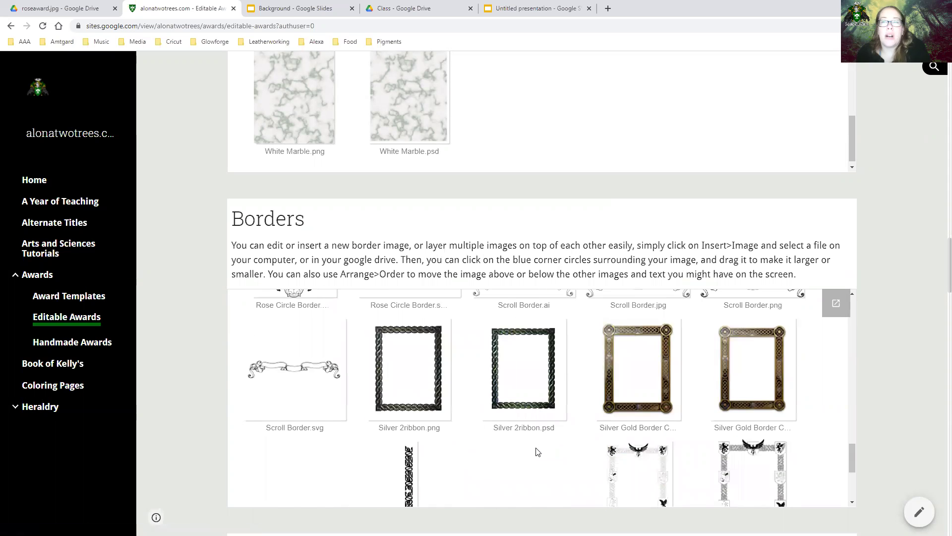
{"action": "scroll", "coordinate": [538, 452], "scroll_direction": "down", "scroll_amount": 3}
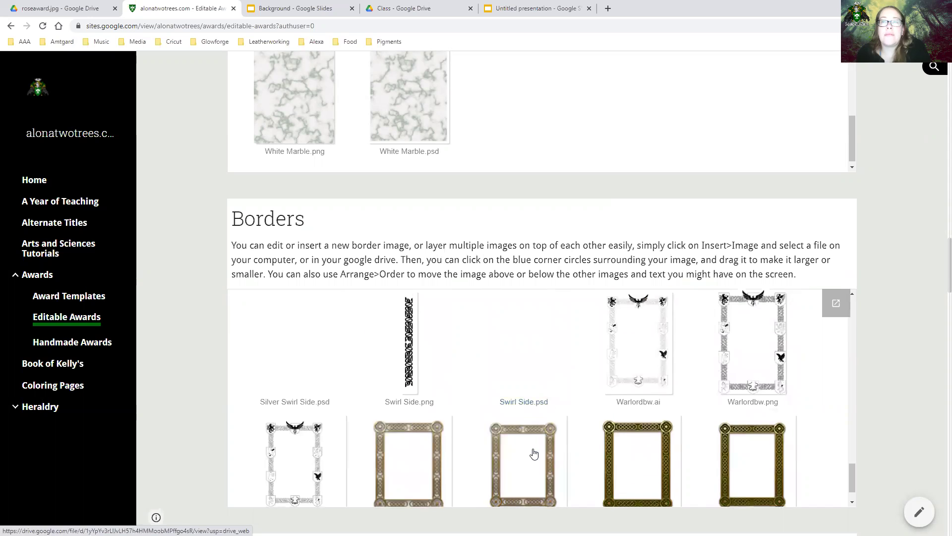
{"action": "scroll", "coordinate": [534, 454], "scroll_direction": "down", "scroll_amount": 3}
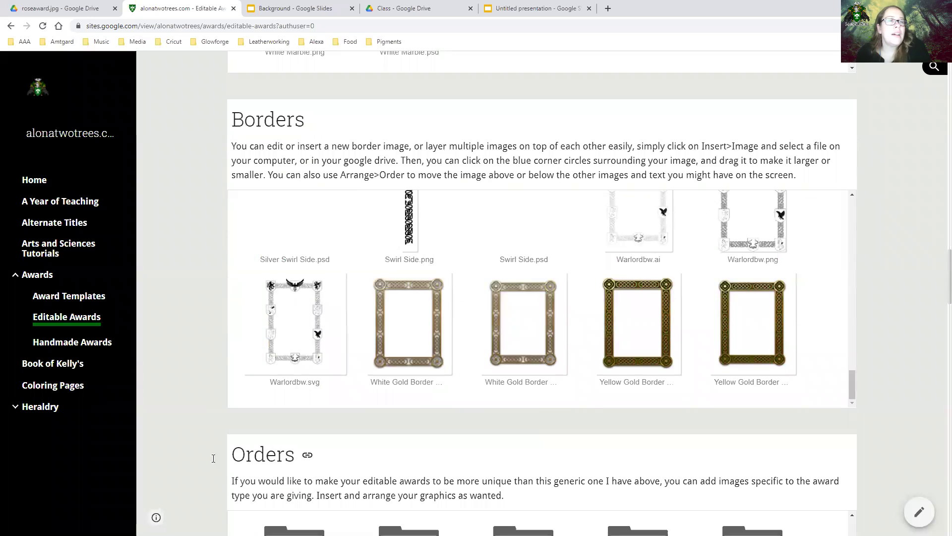
Look through the award folders in the Orders section and open the Dragon folder.
{"action": "scroll", "coordinate": [176, 458], "scroll_direction": "down", "scroll_amount": 3}
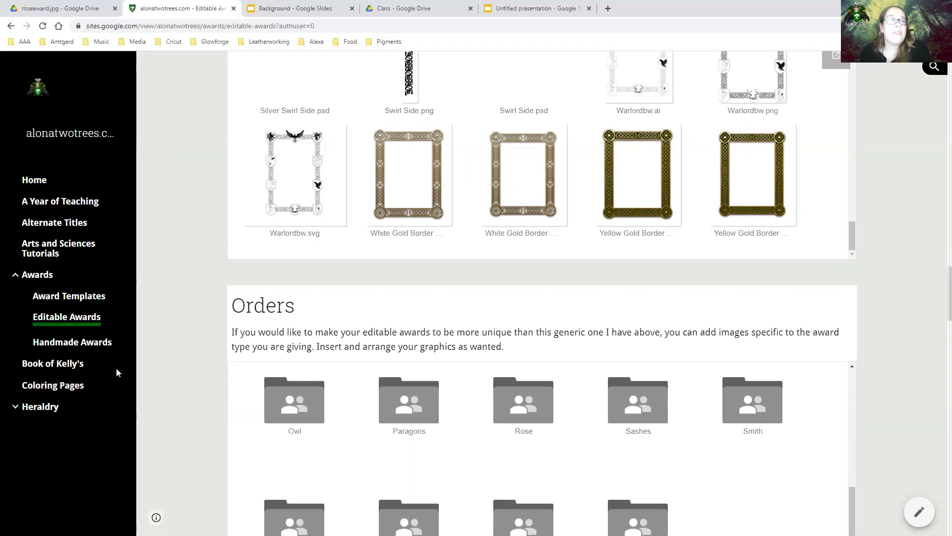
{"action": "scroll", "coordinate": [350, 432], "scroll_direction": "down", "scroll_amount": 2}
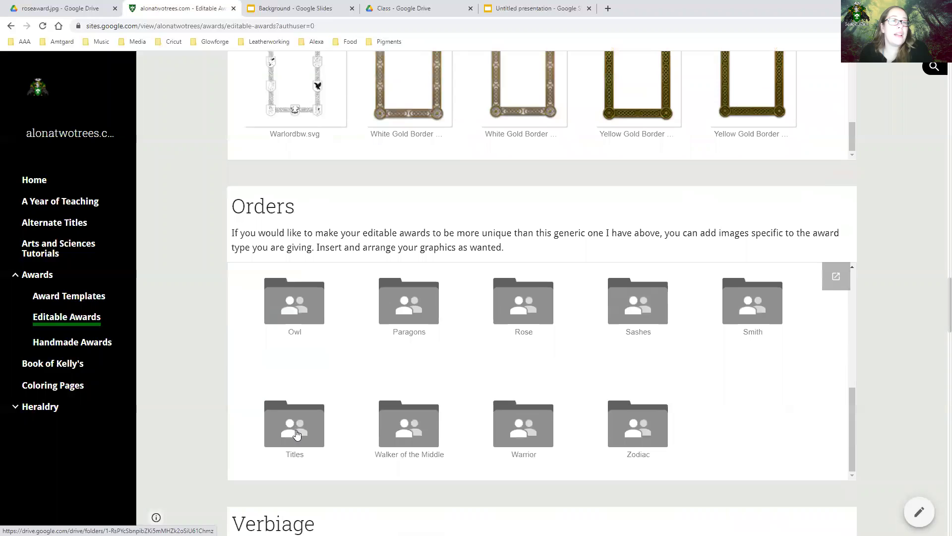
{"action": "scroll", "coordinate": [332, 352], "scroll_direction": "up", "scroll_amount": 2}
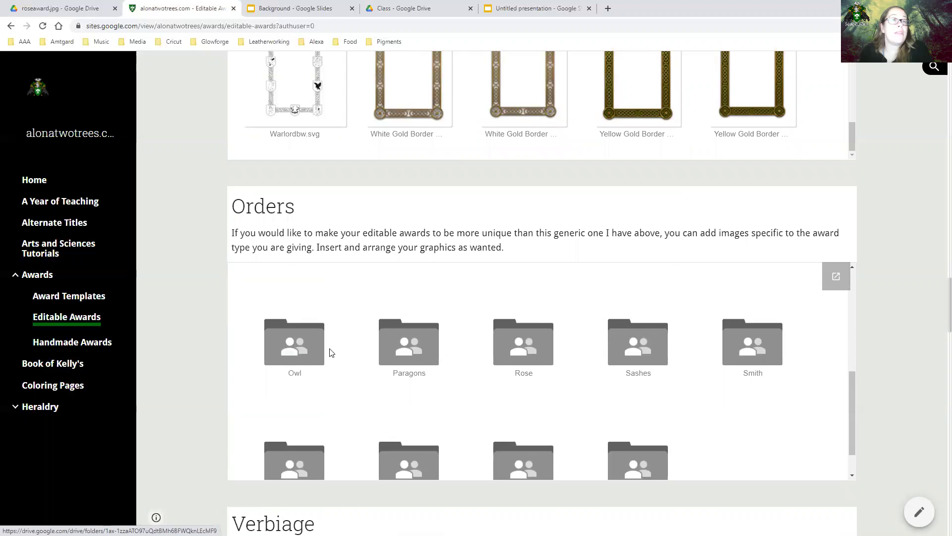
{"action": "scroll", "coordinate": [331, 353], "scroll_direction": "up", "scroll_amount": 5}
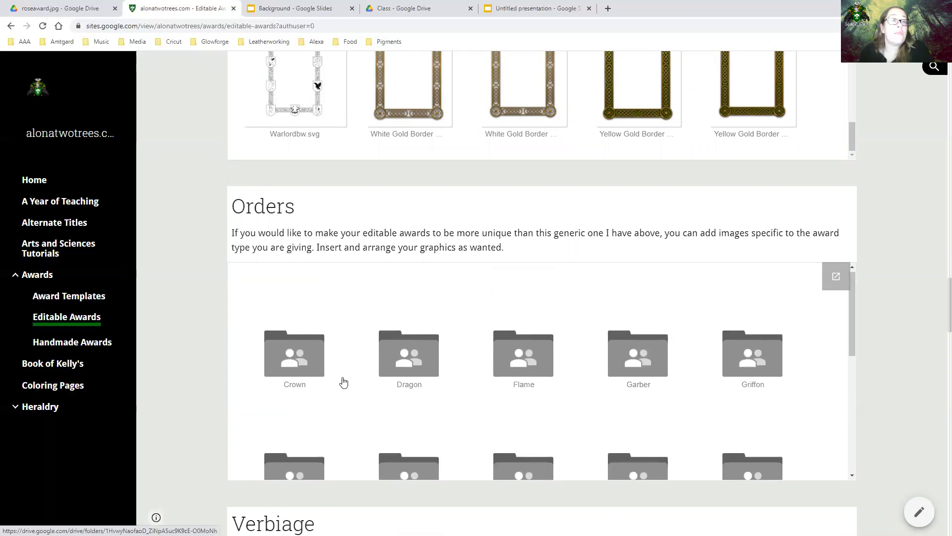
{"action": "left_click", "coordinate": [411, 363]}
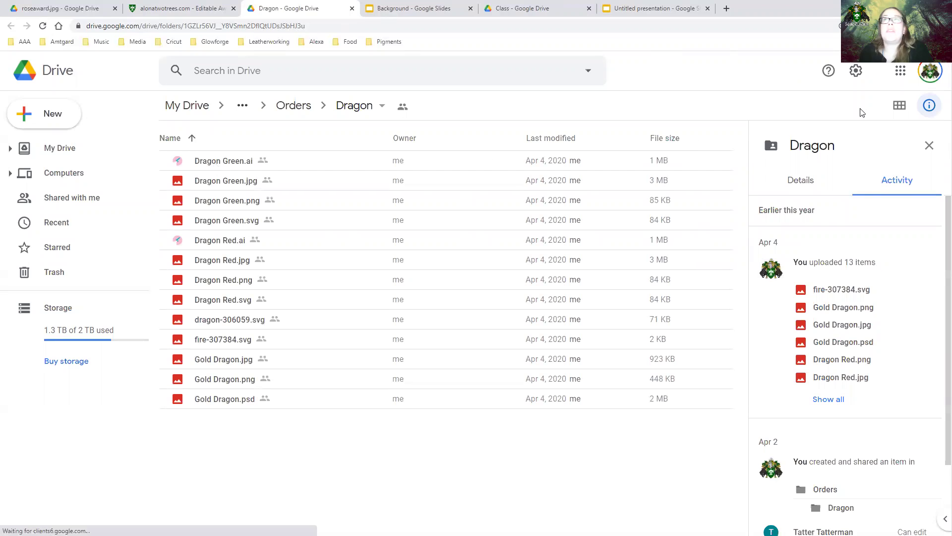
Display the Dragon folder's files as a thumbnail grid and examine the available dragon artwork.
{"action": "left_click", "coordinate": [900, 105]}
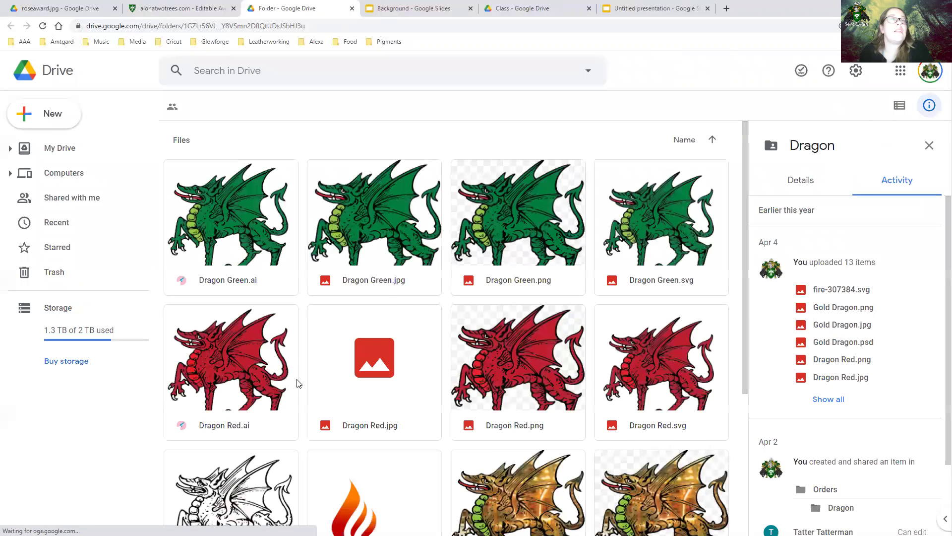
{"action": "scroll", "coordinate": [368, 393], "scroll_direction": "down", "scroll_amount": 2}
{"action": "scroll", "coordinate": [501, 457], "scroll_direction": "down", "scroll_amount": 2}
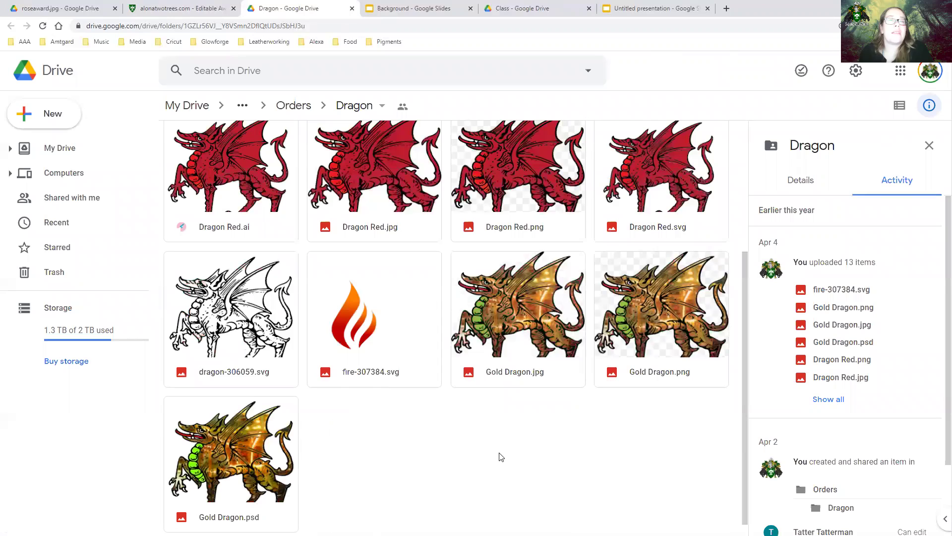
{"action": "scroll", "coordinate": [485, 451], "scroll_direction": "up", "scroll_amount": 3}
{"action": "scroll", "coordinate": [484, 451], "scroll_direction": "down", "scroll_amount": 3}
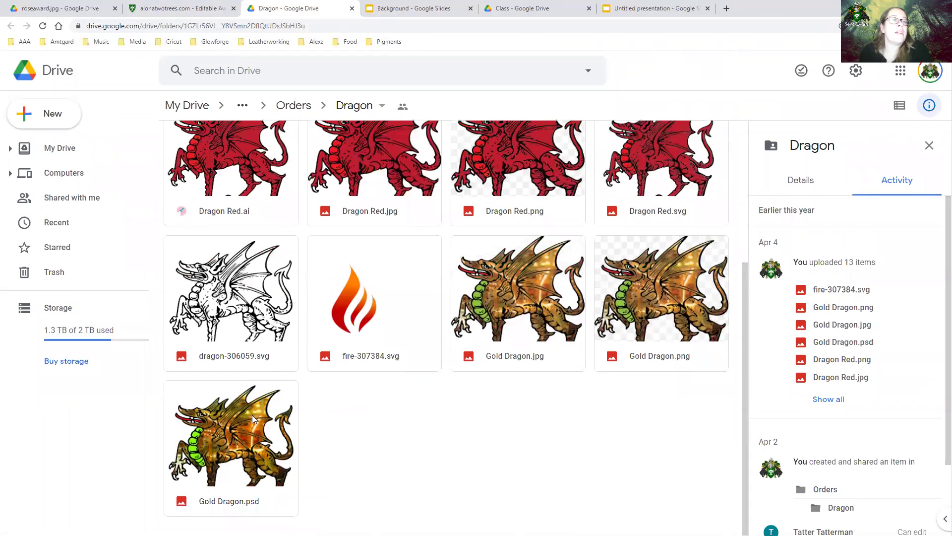
{"action": "scroll", "coordinate": [446, 436], "scroll_direction": "up", "scroll_amount": 4}
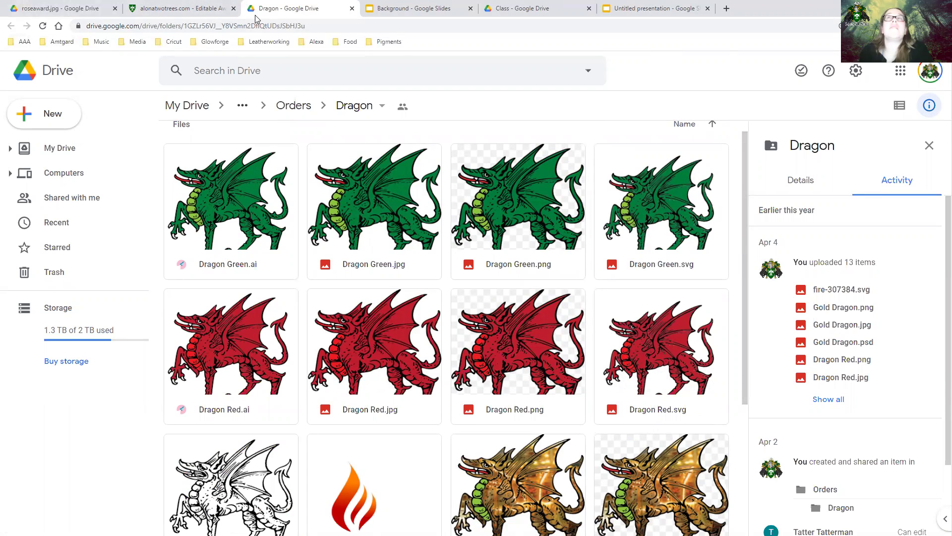
Return to the Editable Awards page and read the Verbiage section on award text resources and structure.
{"action": "left_click", "coordinate": [199, 10]}
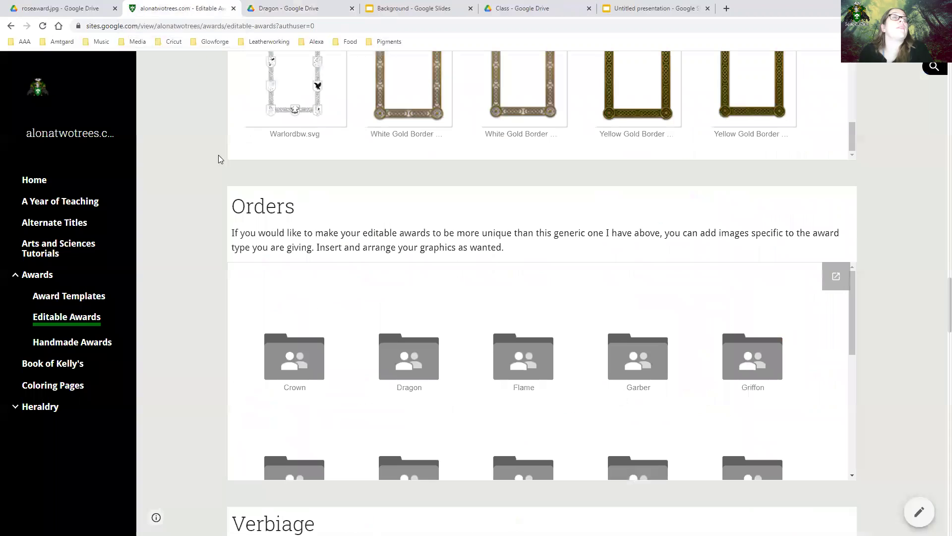
{"action": "scroll", "coordinate": [206, 362], "scroll_direction": "down", "scroll_amount": 1}
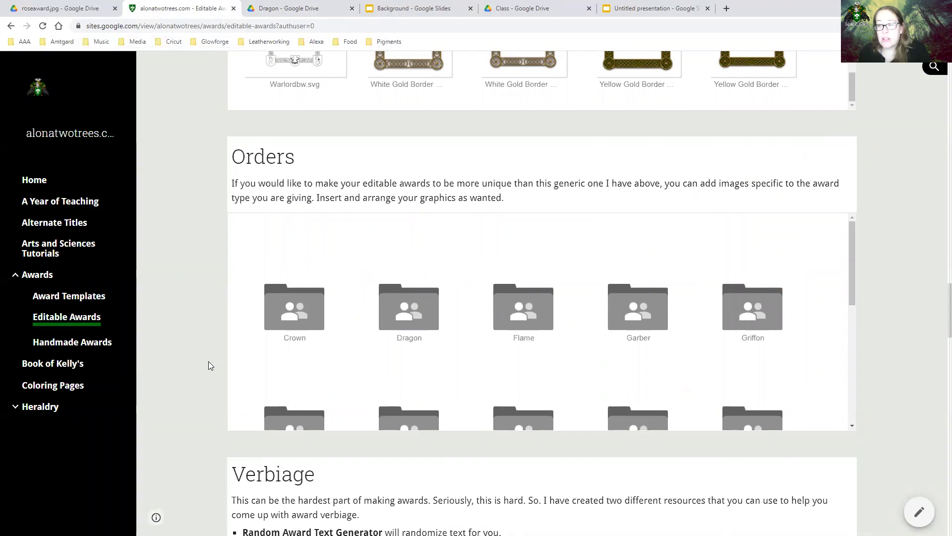
{"action": "scroll", "coordinate": [207, 362], "scroll_direction": "down", "scroll_amount": 3}
{"action": "scroll", "coordinate": [208, 365], "scroll_direction": "down", "scroll_amount": 3}
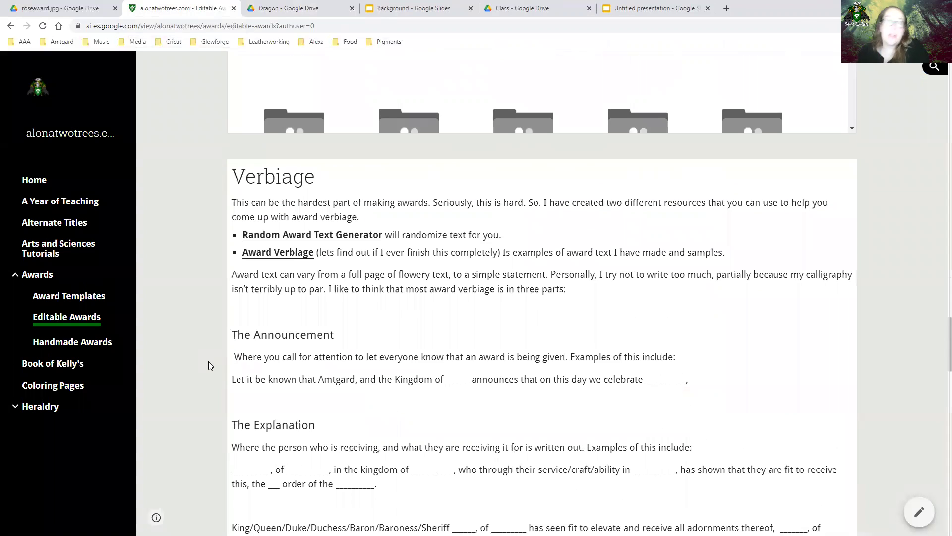
{"action": "scroll", "coordinate": [209, 365], "scroll_direction": "down", "scroll_amount": 1}
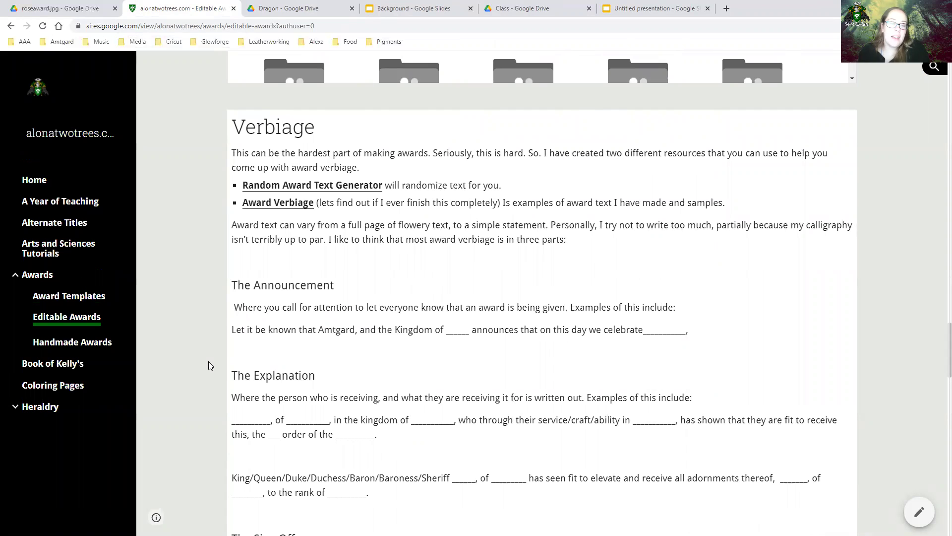
Read the Announcement, Explanation and Sign Off wording examples in the Verbiage section.
{"action": "scroll", "coordinate": [210, 366], "scroll_direction": "down", "scroll_amount": 1}
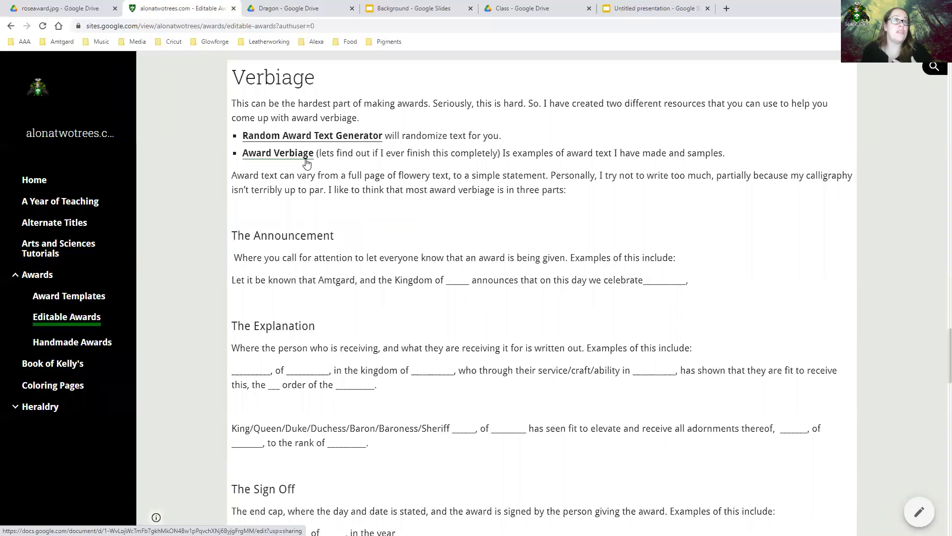
{"action": "scroll", "coordinate": [354, 312], "scroll_direction": "down", "scroll_amount": 1}
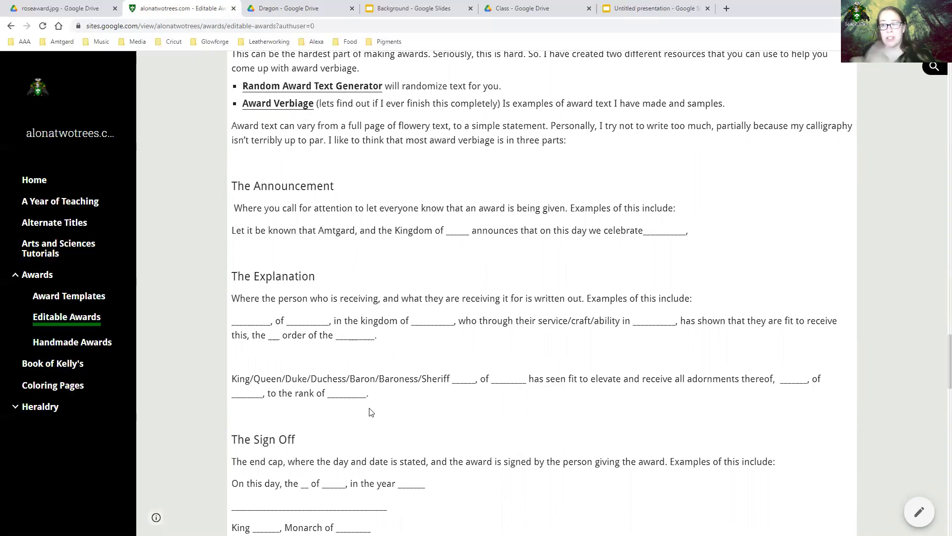
{"action": "scroll", "coordinate": [377, 396], "scroll_direction": "down", "scroll_amount": 2}
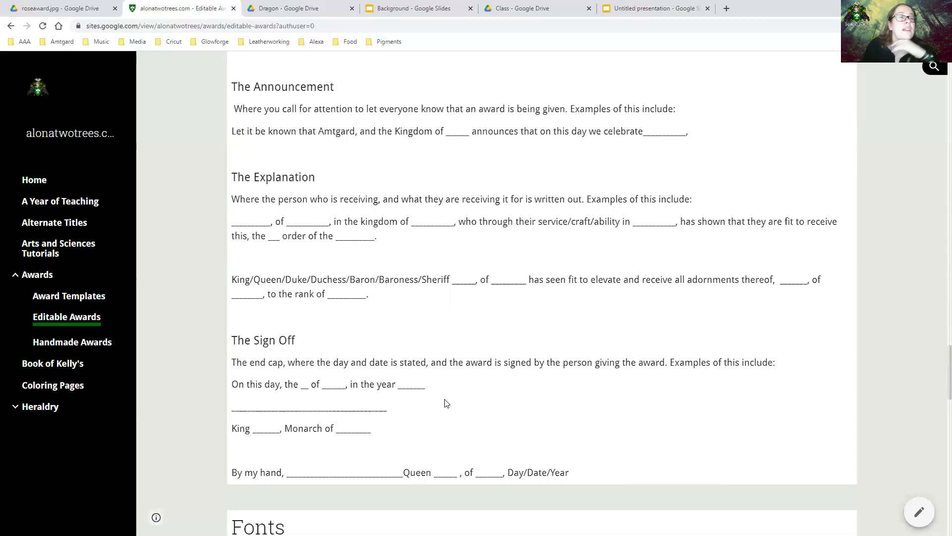
{"action": "scroll", "coordinate": [445, 403], "scroll_direction": "down", "scroll_amount": 15}
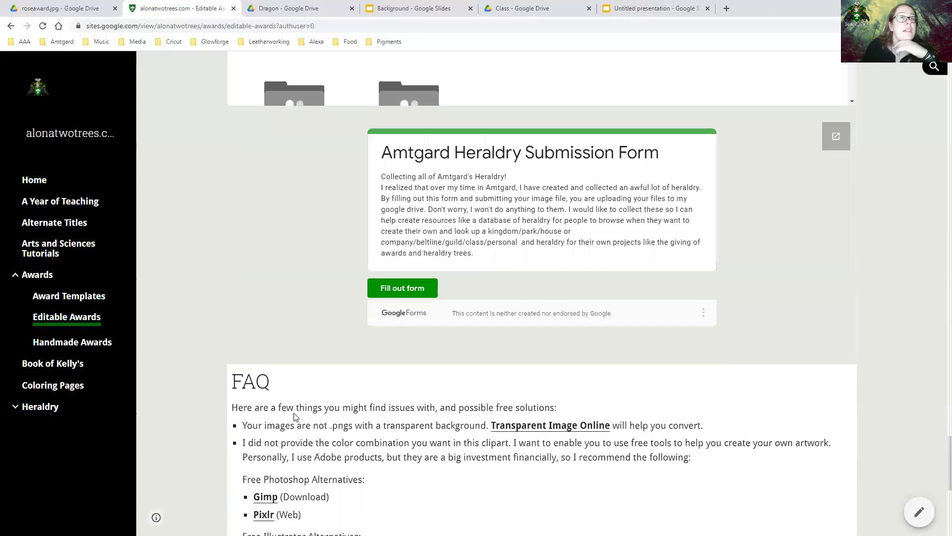
{"action": "scroll", "coordinate": [260, 387], "scroll_direction": "up", "scroll_amount": 18}
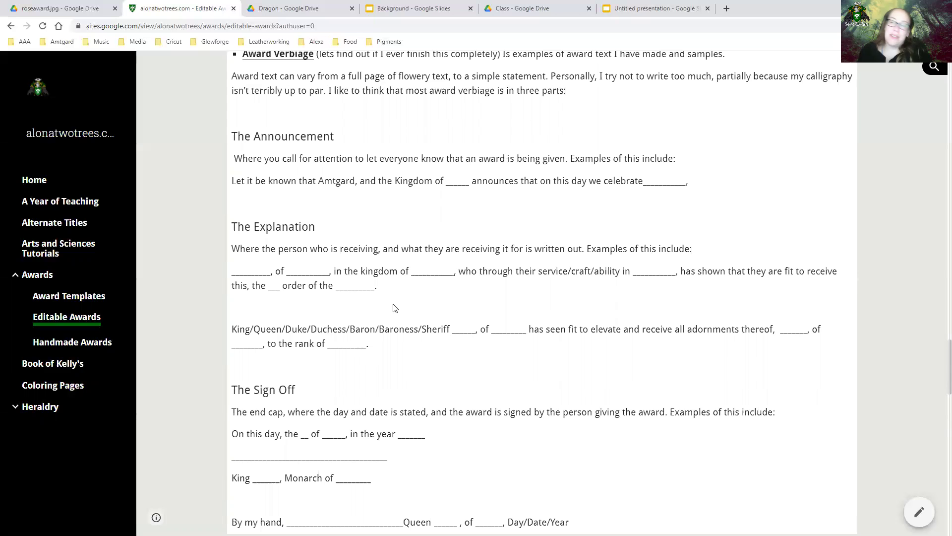
{"action": "scroll", "coordinate": [389, 314], "scroll_direction": "down", "scroll_amount": 3}
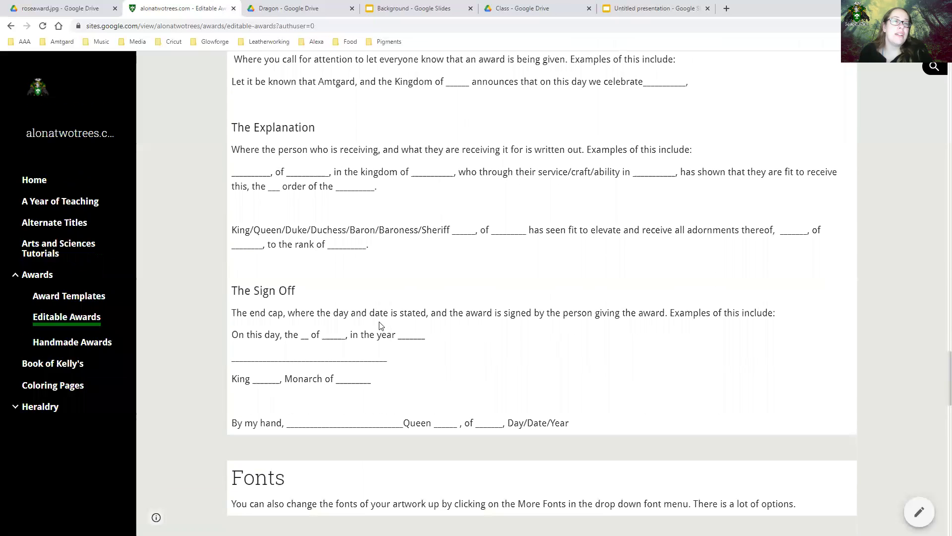
Continue past Fonts to the Heraldry section and open the 13 Roads Park folder inside the Kingdom Heraldry Upload folder.
{"action": "scroll", "coordinate": [378, 324], "scroll_direction": "down", "scroll_amount": 2}
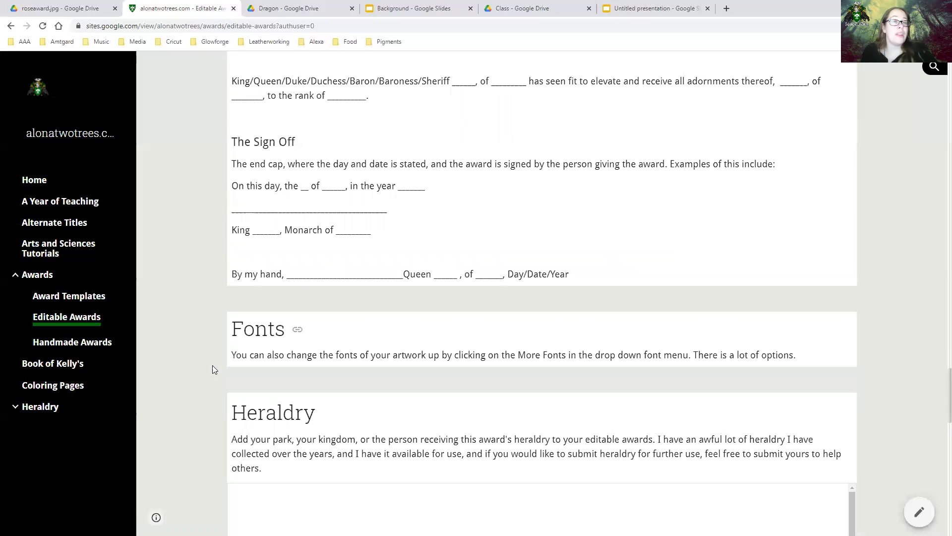
{"action": "scroll", "coordinate": [200, 378], "scroll_direction": "down", "scroll_amount": 1}
{"action": "scroll", "coordinate": [184, 406], "scroll_direction": "down", "scroll_amount": 4}
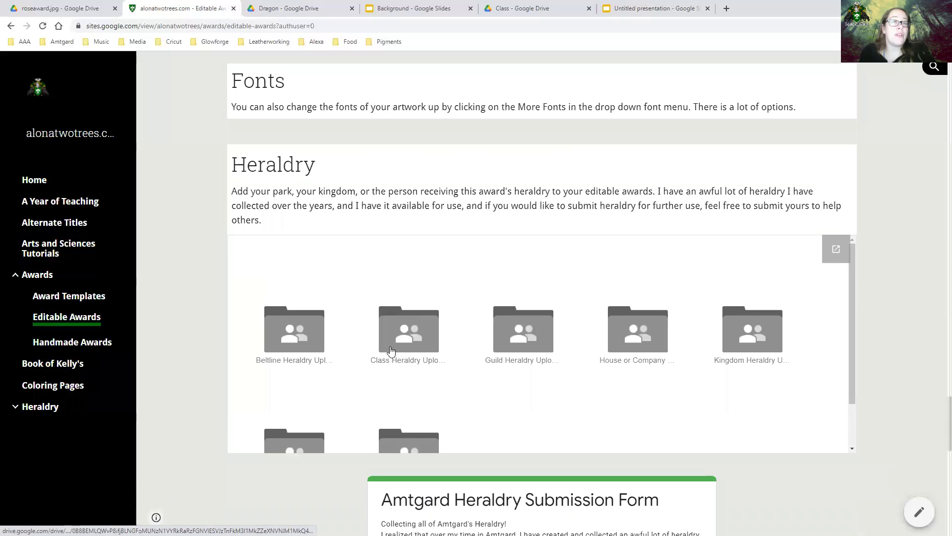
{"action": "scroll", "coordinate": [519, 382], "scroll_direction": "down", "scroll_amount": 1}
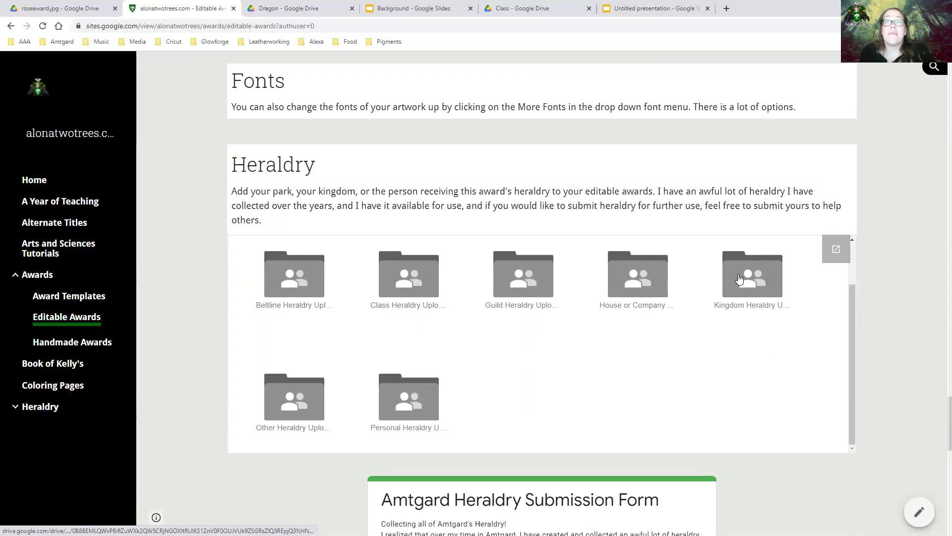
{"action": "left_click", "coordinate": [638, 276]}
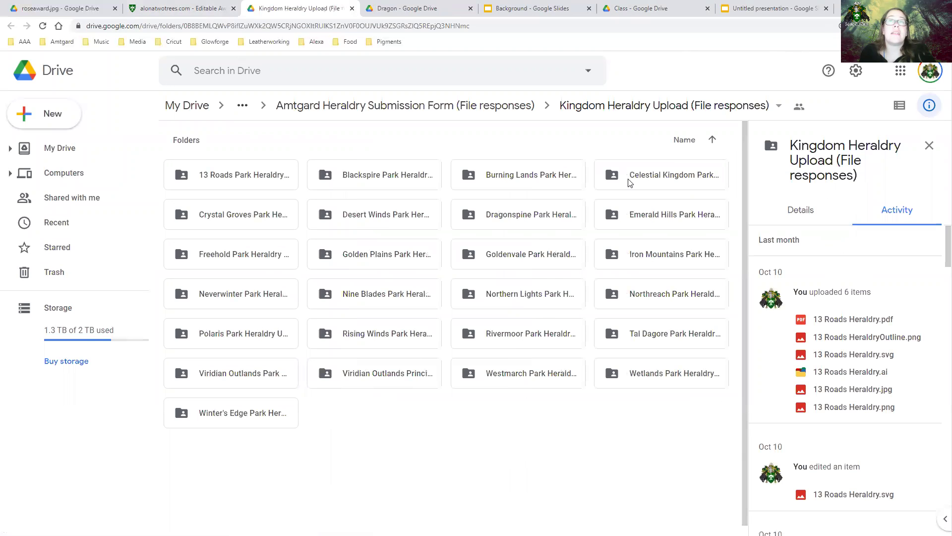
{"action": "double_click", "coordinate": [224, 177]}
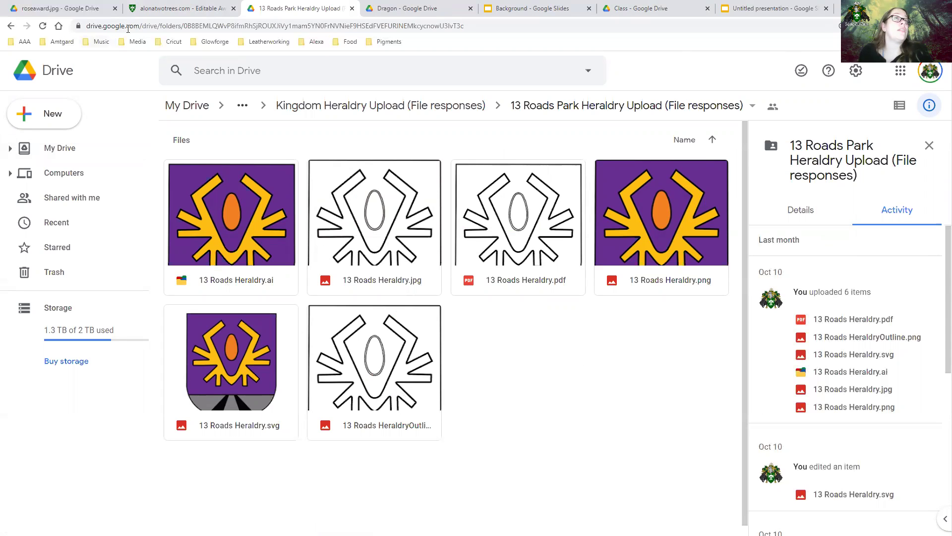
Return to the Editable Awards page and look over the Amtgard Heraldry Submission Form and the Heraldry folders.
{"action": "left_click", "coordinate": [172, 11]}
{"action": "scroll", "coordinate": [207, 430], "scroll_direction": "down", "scroll_amount": 4}
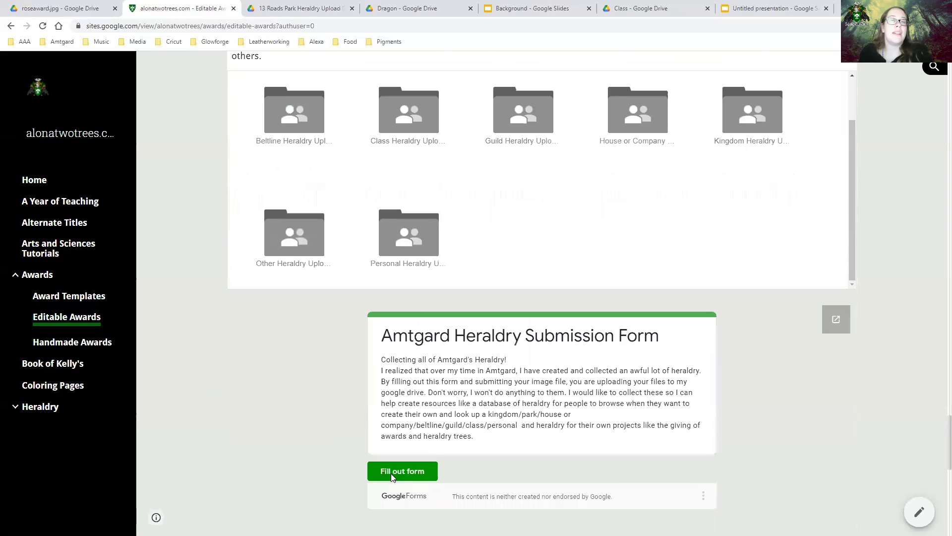
{"action": "scroll", "coordinate": [185, 389], "scroll_direction": "up", "scroll_amount": 1}
{"action": "scroll", "coordinate": [184, 389], "scroll_direction": "down", "scroll_amount": 5}
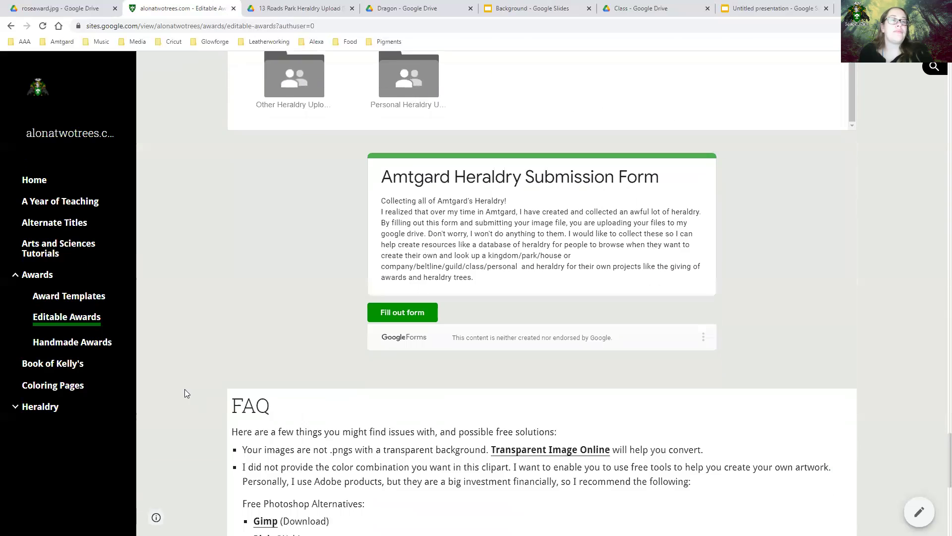
{"action": "scroll", "coordinate": [189, 396], "scroll_direction": "up", "scroll_amount": 2}
{"action": "scroll", "coordinate": [189, 395], "scroll_direction": "up", "scroll_amount": 7}
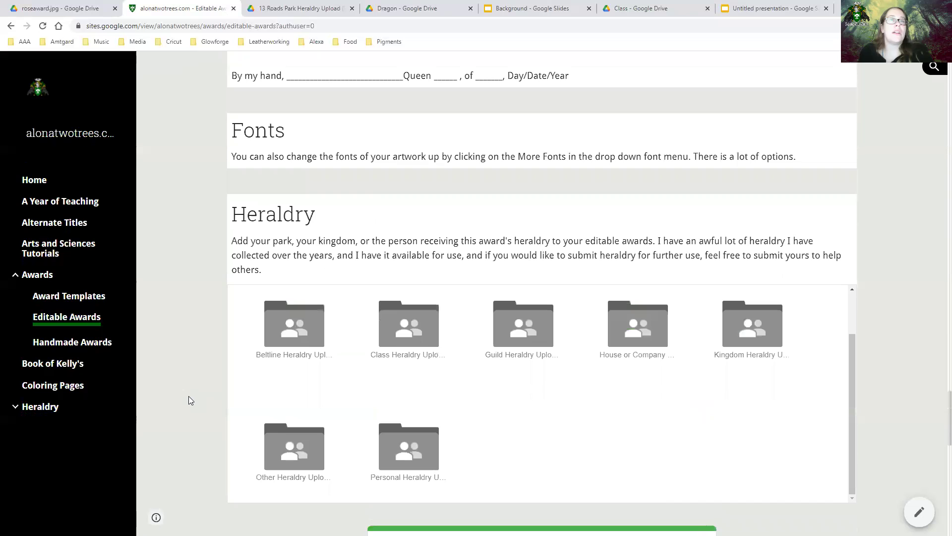
Read the FAQ section's suggestions for transparent images and free Photoshop and Illustrator alternatives.
{"action": "scroll", "coordinate": [188, 396], "scroll_direction": "down", "scroll_amount": 7}
{"action": "scroll", "coordinate": [189, 400], "scroll_direction": "down", "scroll_amount": 3}
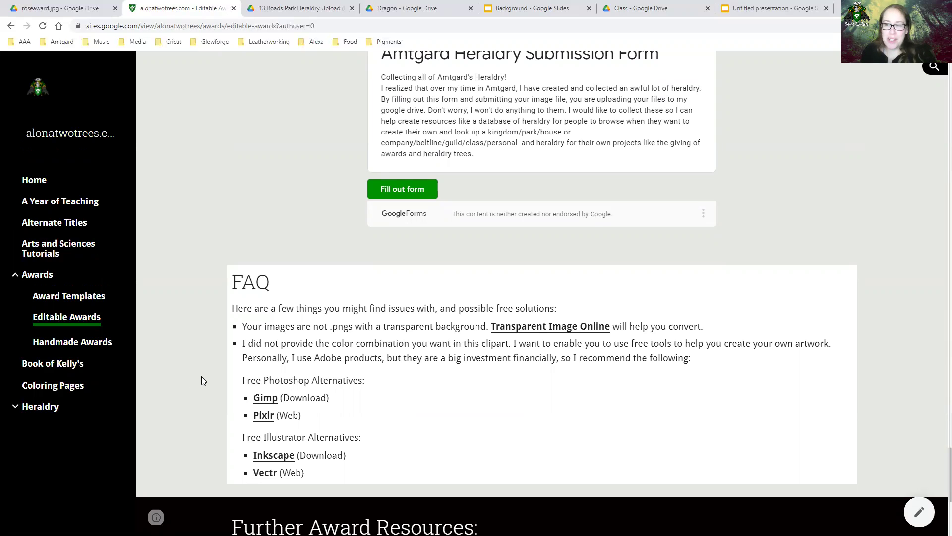
{"action": "scroll", "coordinate": [202, 380], "scroll_direction": "down", "scroll_amount": 2}
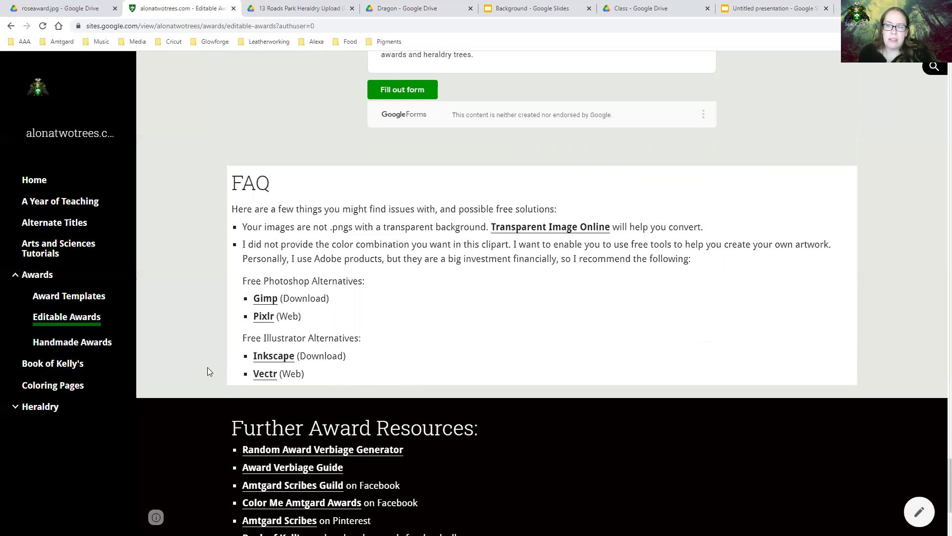
Go back to the sample award near the start of the page and make a Google Slides copy of its template.
{"action": "scroll", "coordinate": [207, 367], "scroll_direction": "up", "scroll_amount": 3}
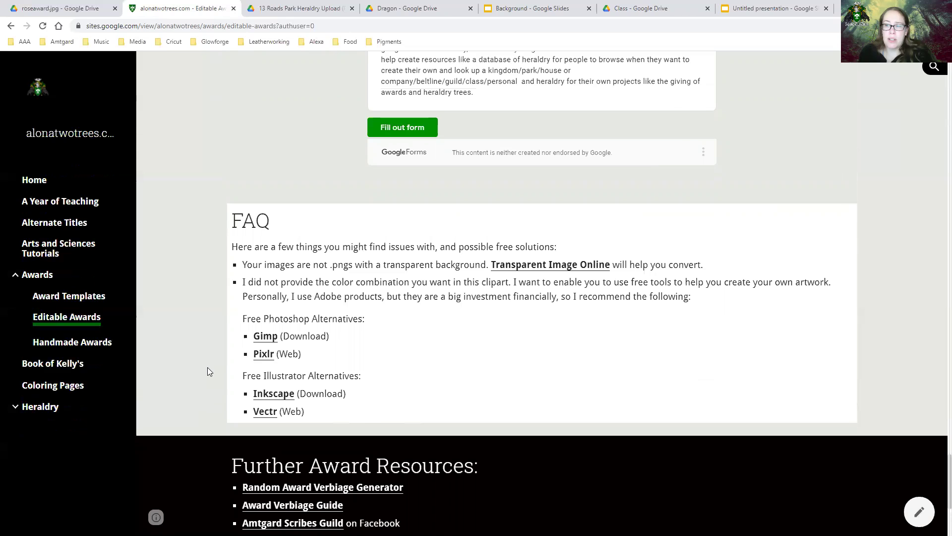
{"action": "scroll", "coordinate": [207, 370], "scroll_direction": "up", "scroll_amount": 15}
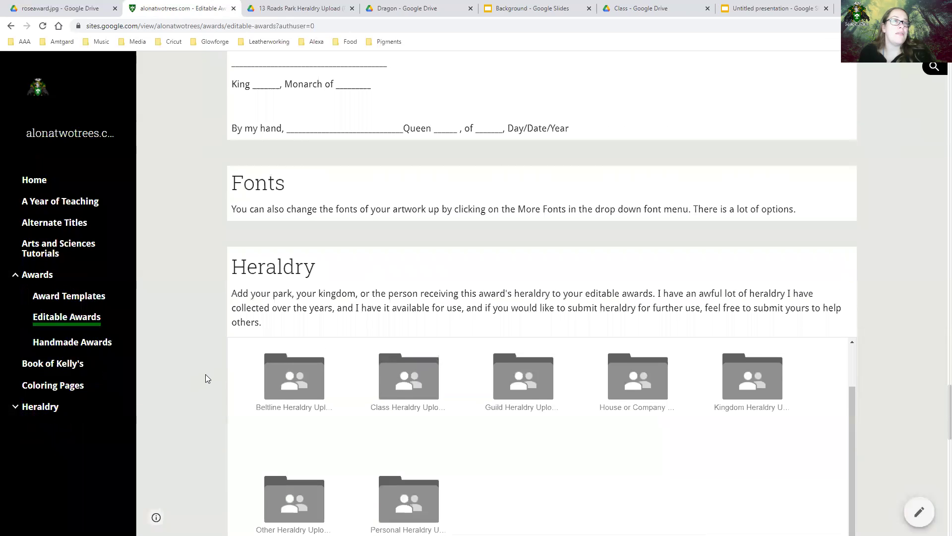
{"action": "scroll", "coordinate": [207, 379], "scroll_direction": "up", "scroll_amount": 15}
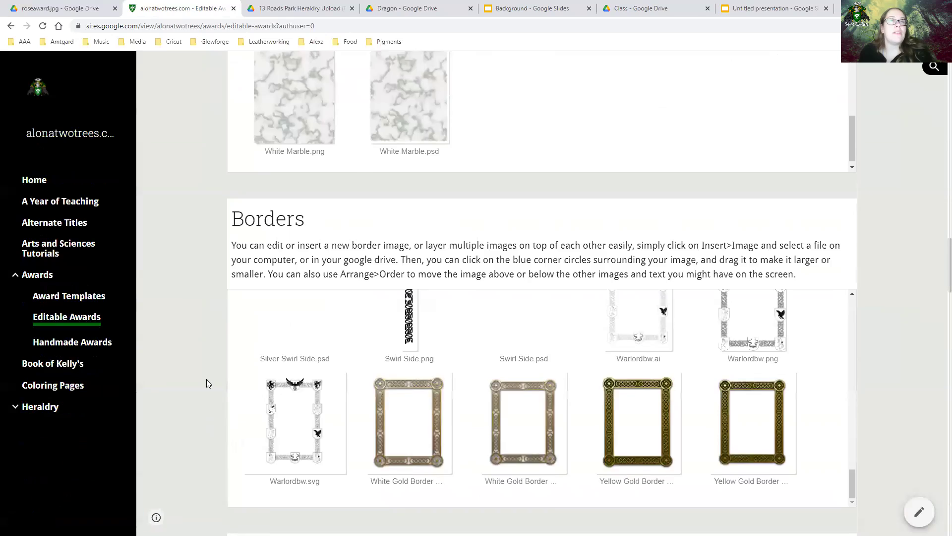
{"action": "scroll", "coordinate": [206, 380], "scroll_direction": "up", "scroll_amount": 15}
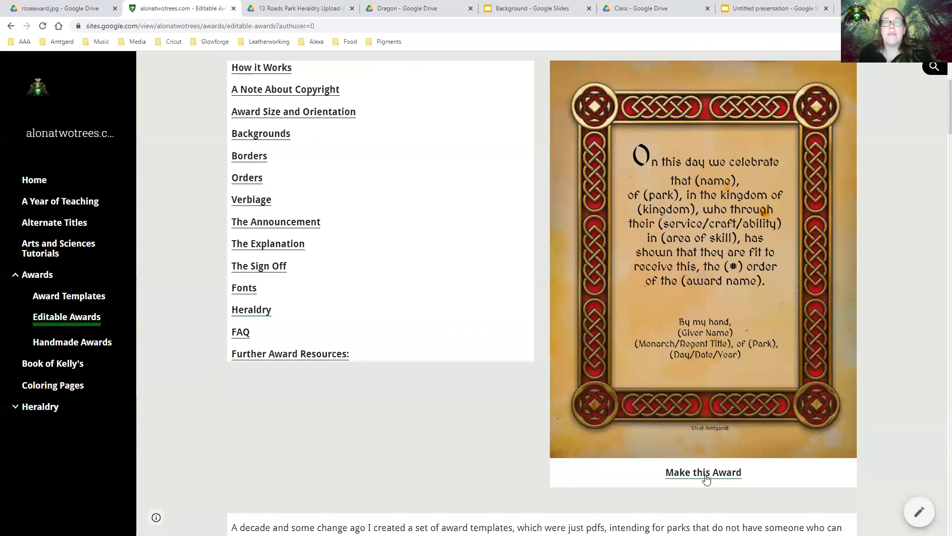
{"action": "left_click", "coordinate": [706, 477]}
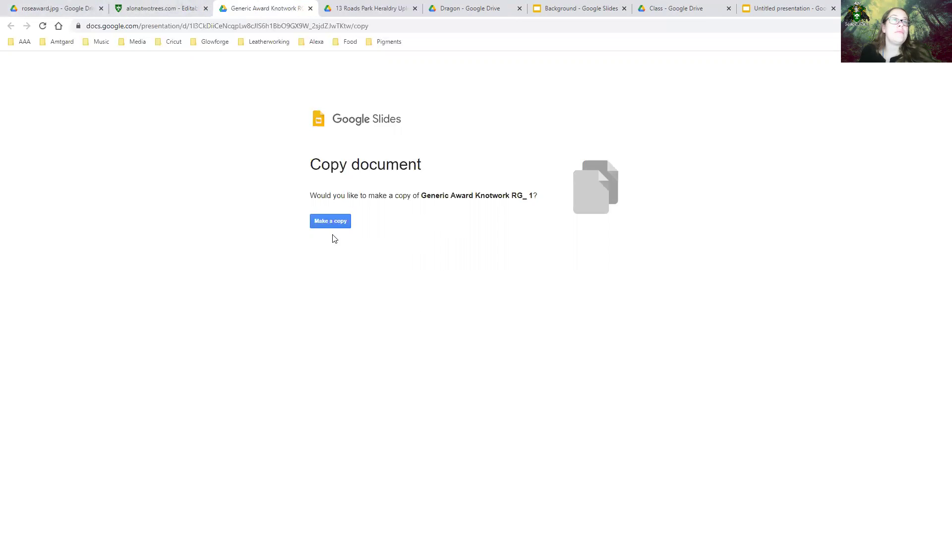
{"action": "left_click", "coordinate": [329, 221]}
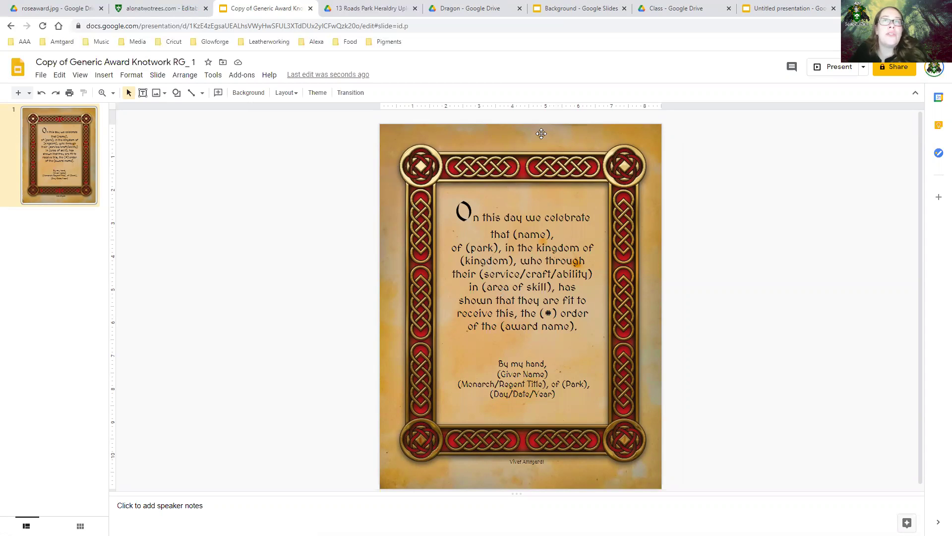
Move the red and gold knotwork border image about 3 inches to the right on the award slide.
{"action": "right_click", "coordinate": [569, 134]}
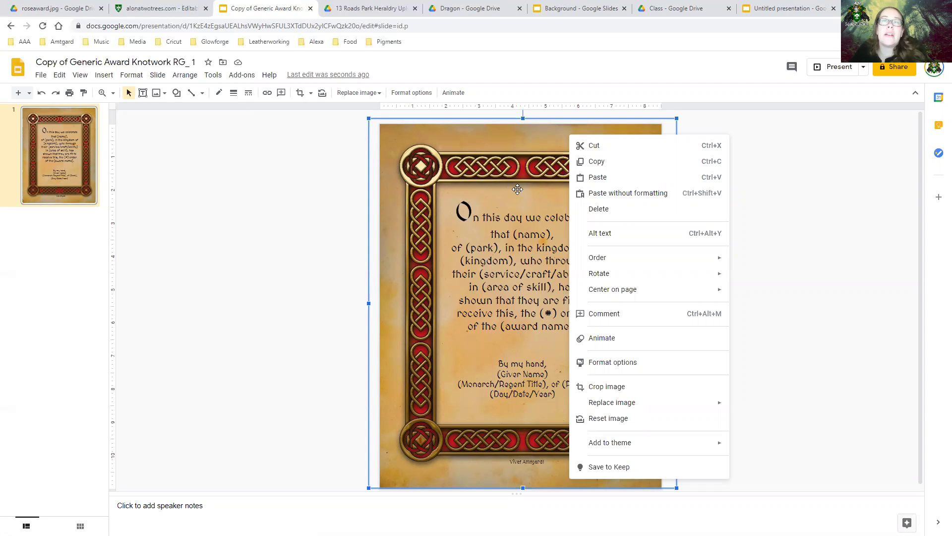
{"action": "left_click", "coordinate": [769, 282]}
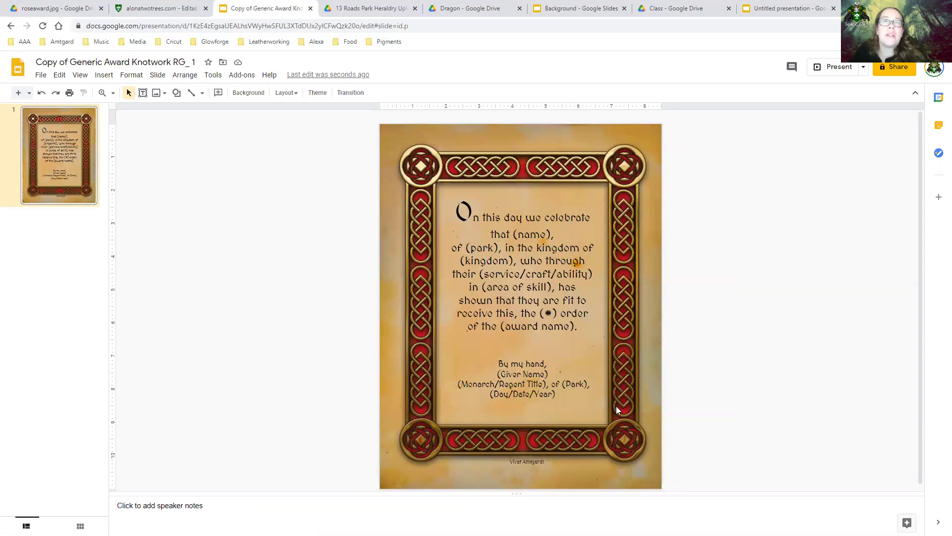
{"action": "left_click", "coordinate": [408, 156]}
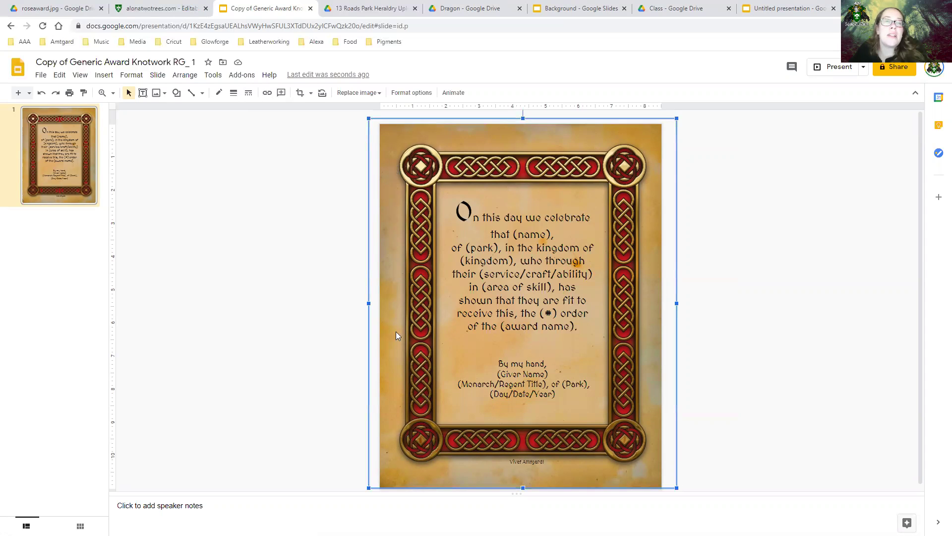
{"action": "left_click_drag", "start_coordinate": [418, 297], "coordinate": [517, 301]}
{"action": "key", "text": "Escape"}
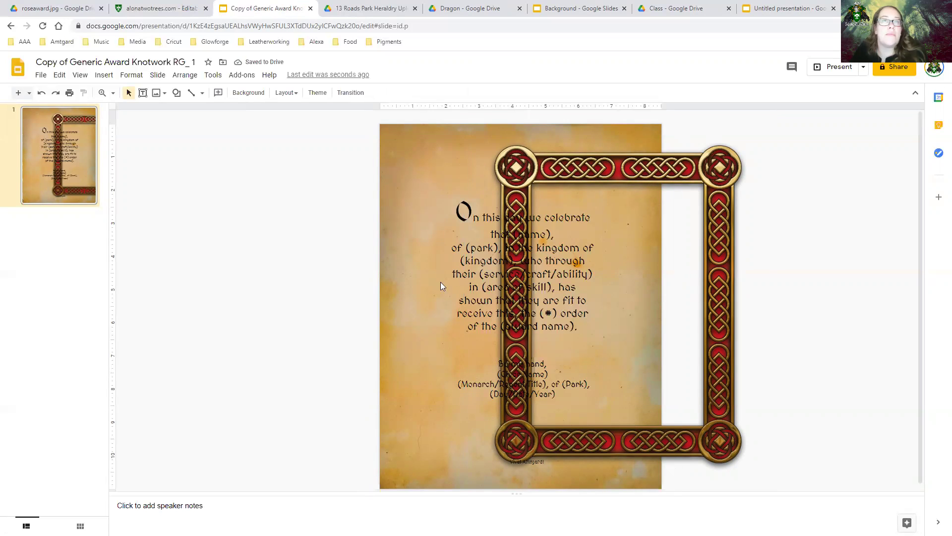
Try forest-931706.jpg from the Google Drive website folder's Images subfolder as the award slide's background, and undo the change.
{"action": "right_click", "coordinate": [395, 170]}
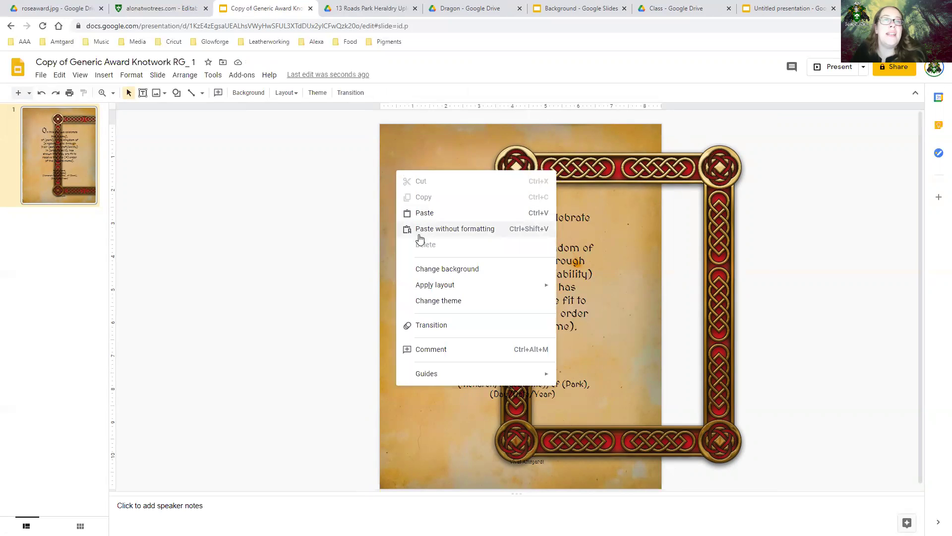
{"action": "mouse_move", "coordinate": [429, 291]}
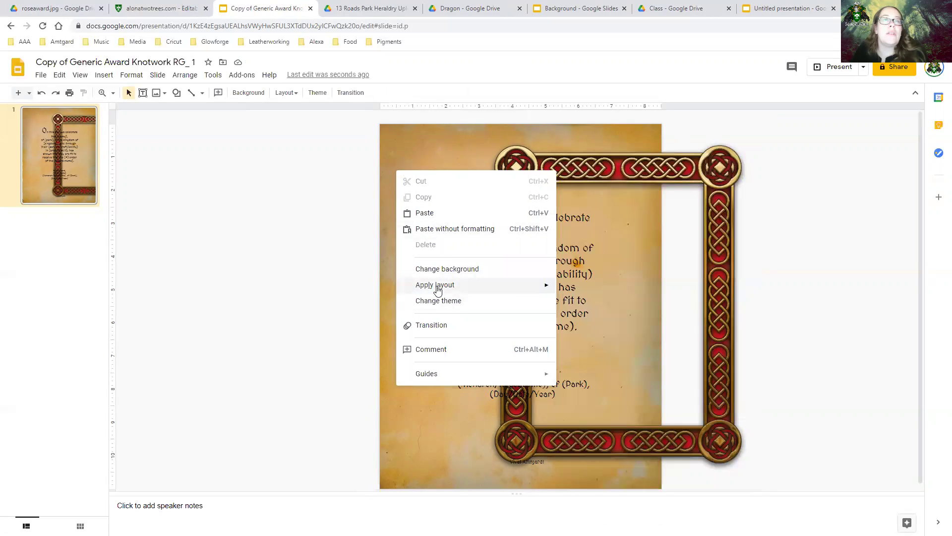
{"action": "left_click", "coordinate": [446, 271]}
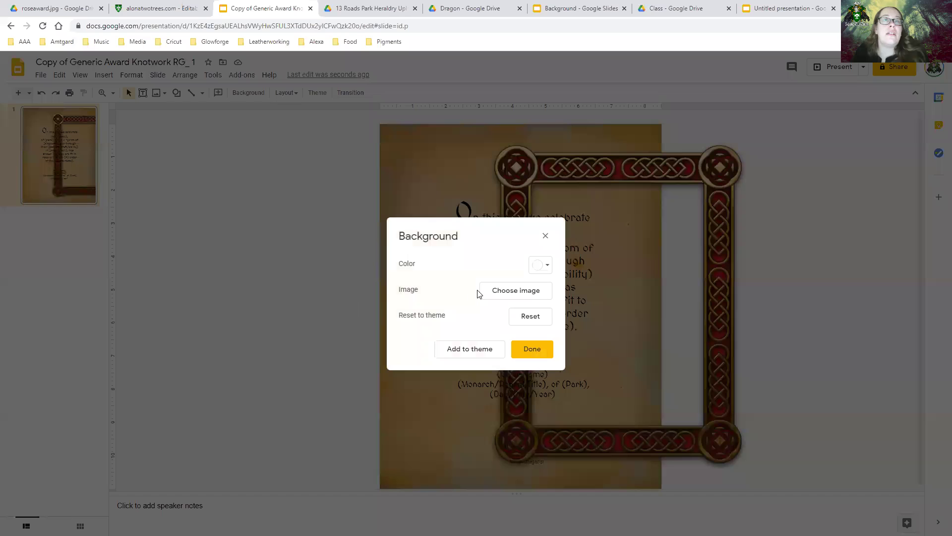
{"action": "left_click", "coordinate": [537, 294]}
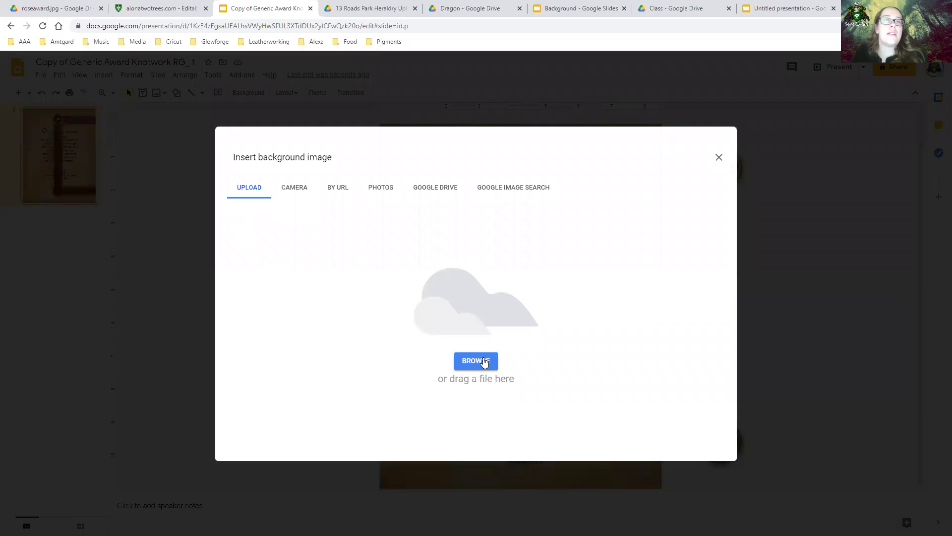
{"action": "left_click", "coordinate": [445, 189]}
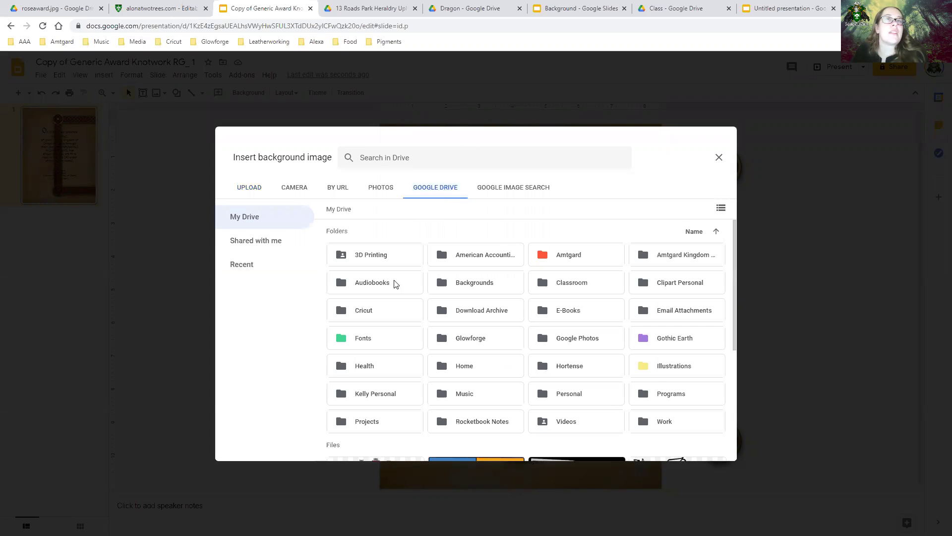
{"action": "double_click", "coordinate": [559, 258]}
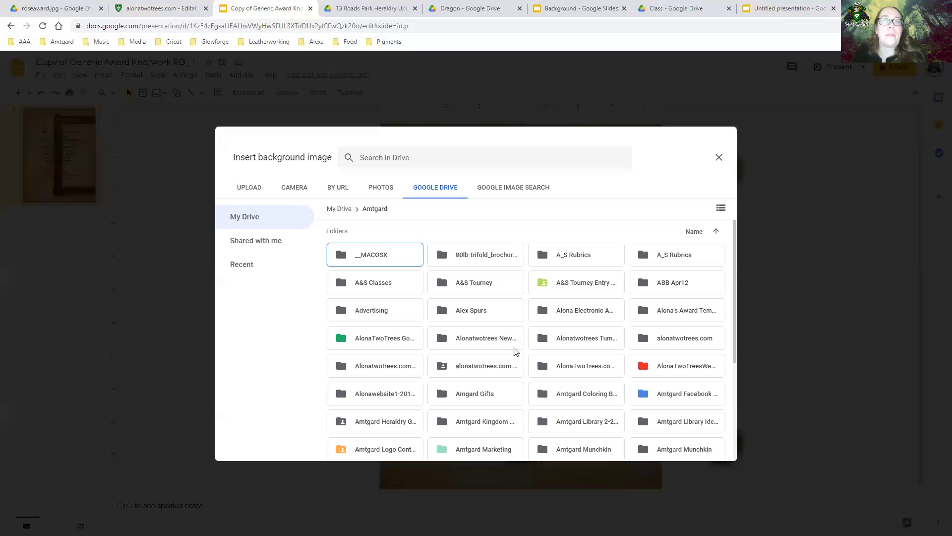
{"action": "double_click", "coordinate": [643, 358]}
{"action": "double_click", "coordinate": [379, 286]}
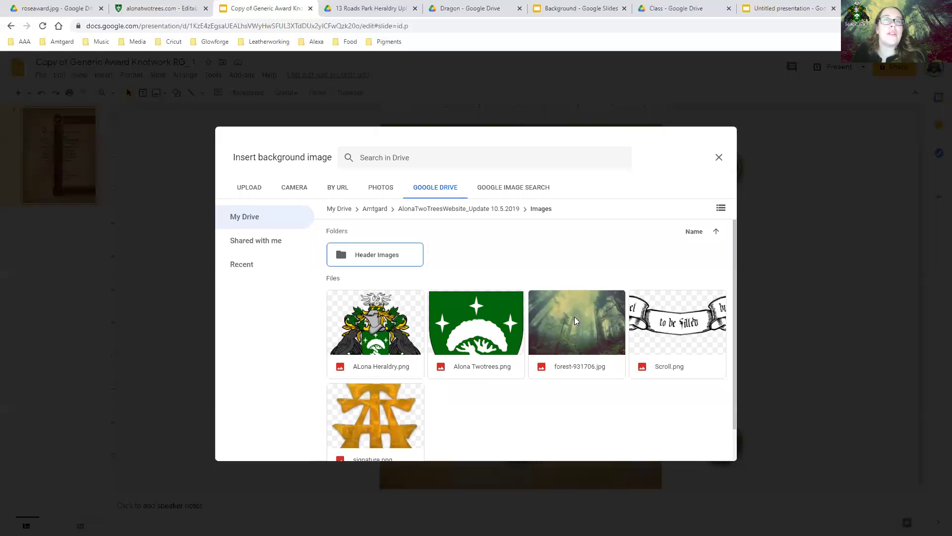
{"action": "left_click", "coordinate": [576, 320]}
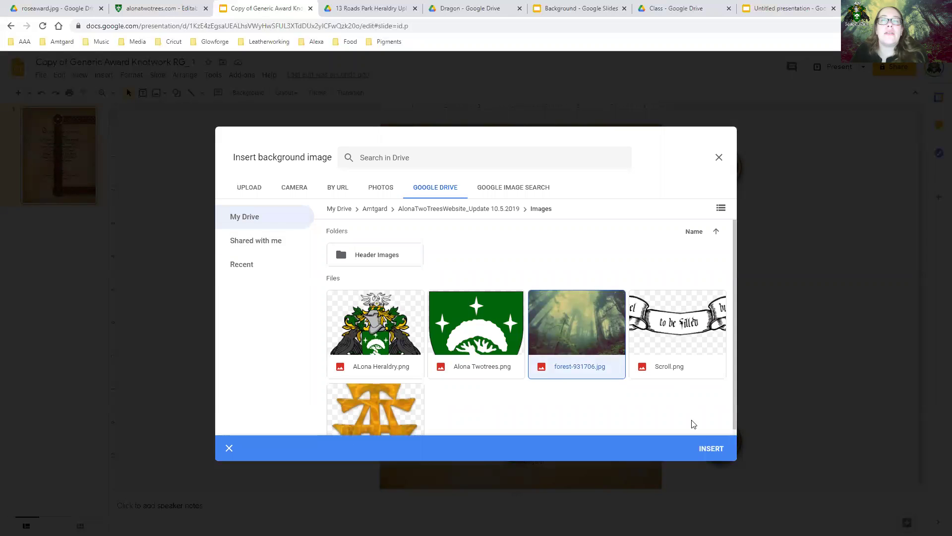
{"action": "left_click", "coordinate": [712, 449]}
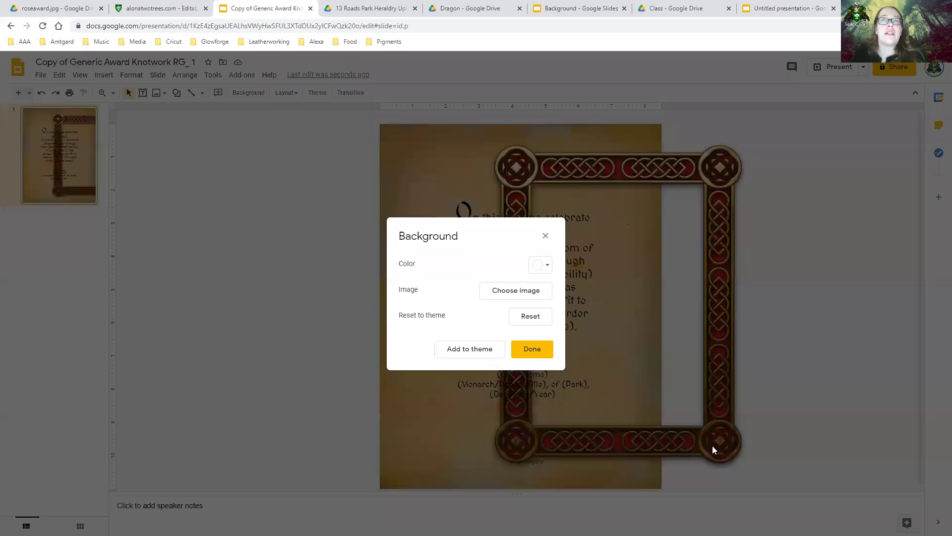
{"action": "left_click", "coordinate": [532, 349]}
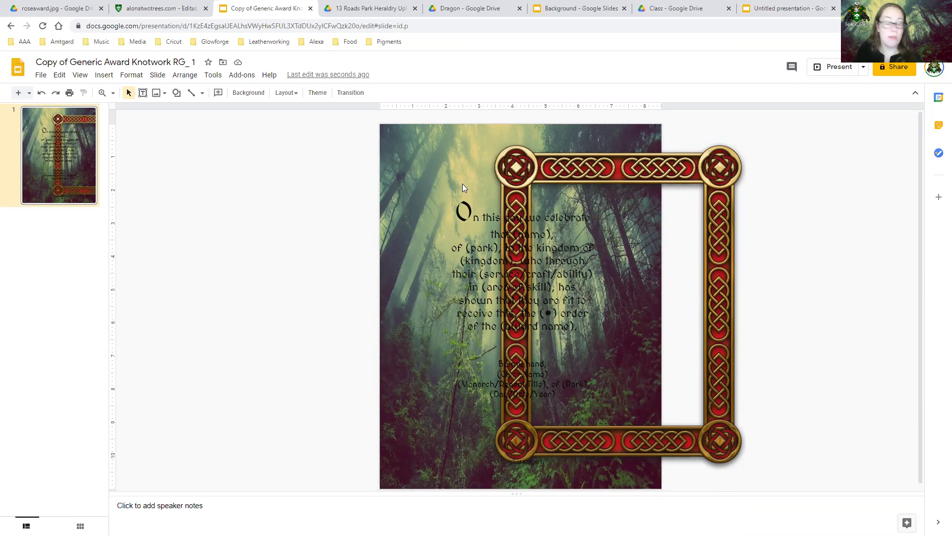
{"action": "key", "text": "ctrl+z"}
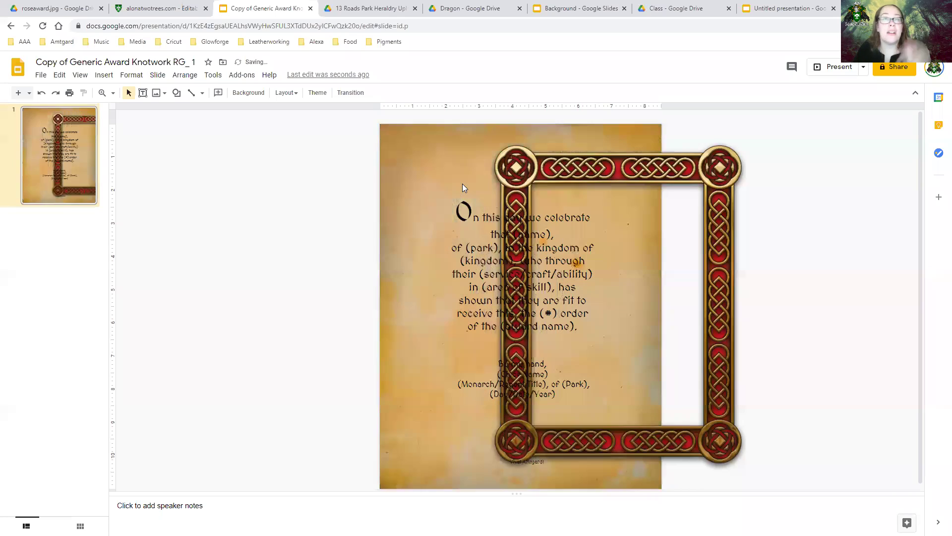
Move the red and gold knotwork border about 3 inches back to the left so it frames the award text.
{"action": "left_click", "coordinate": [602, 170]}
{"action": "left_click_drag", "start_coordinate": [602, 170], "coordinate": [504, 169]}
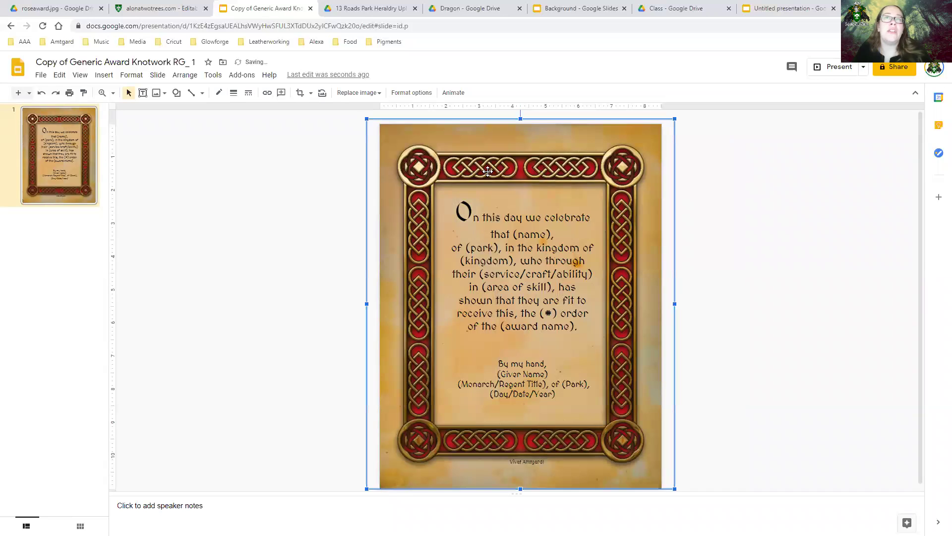
{"action": "right_click", "coordinate": [511, 166]}
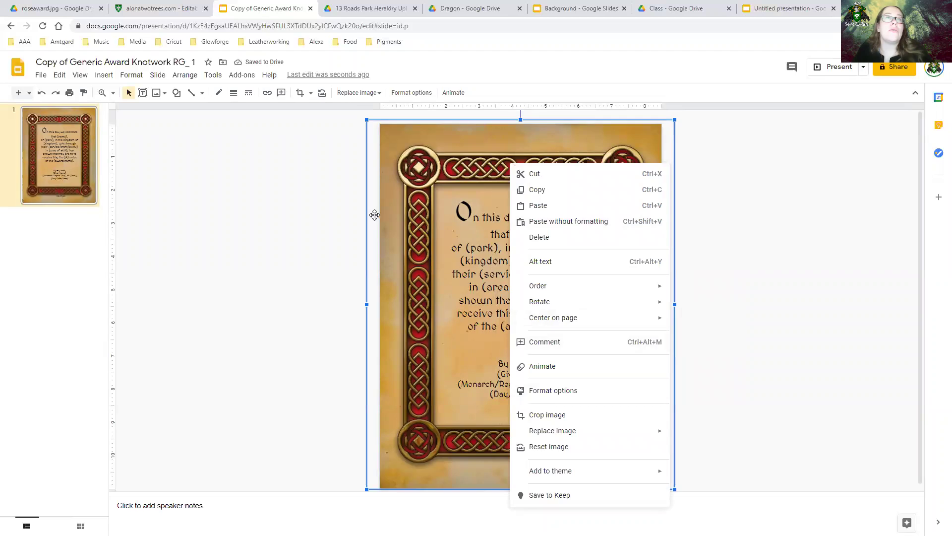
{"action": "left_click", "coordinate": [345, 252]}
Start replacing the knotwork border image with a computer upload, and open the website update folder's Awards > Editable Awards folder.
{"action": "left_click", "coordinate": [453, 159]}
{"action": "right_click", "coordinate": [455, 163]}
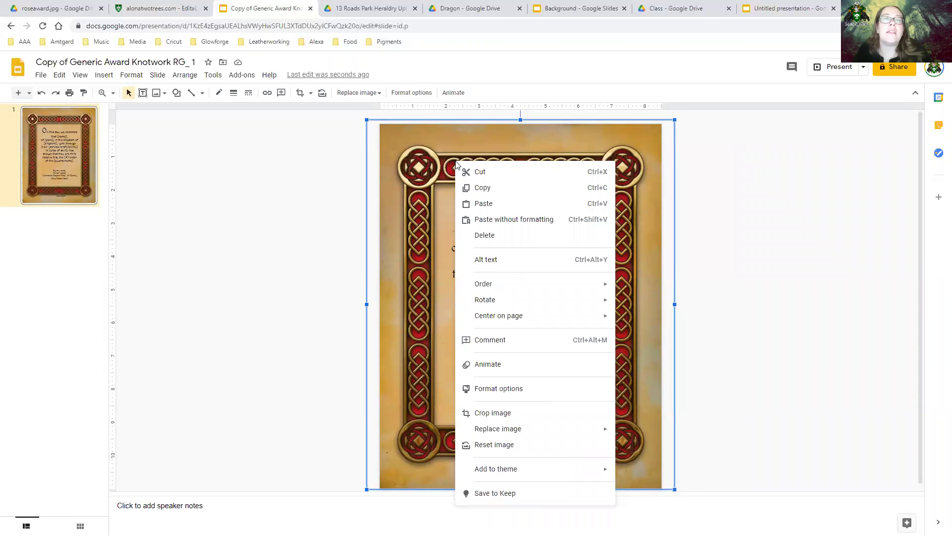
{"action": "mouse_move", "coordinate": [561, 431]}
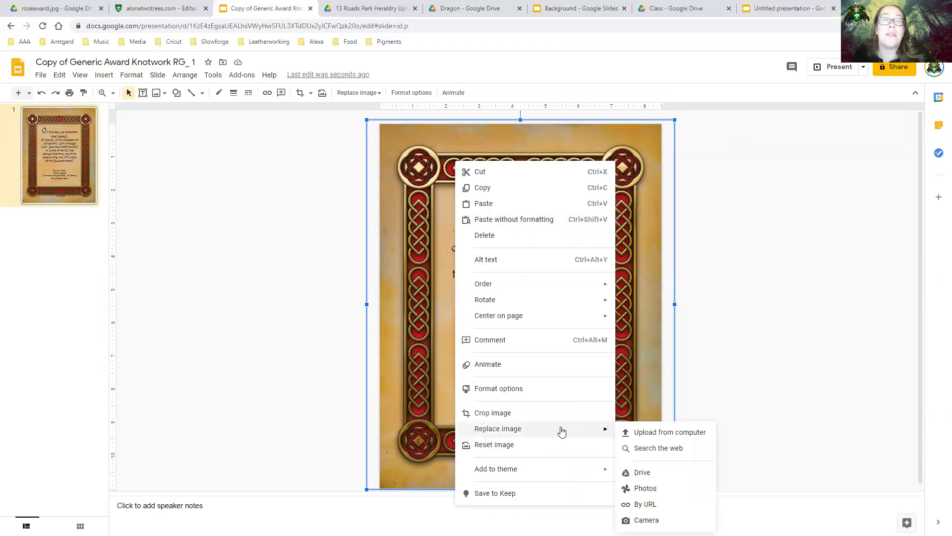
{"action": "left_click", "coordinate": [670, 434]}
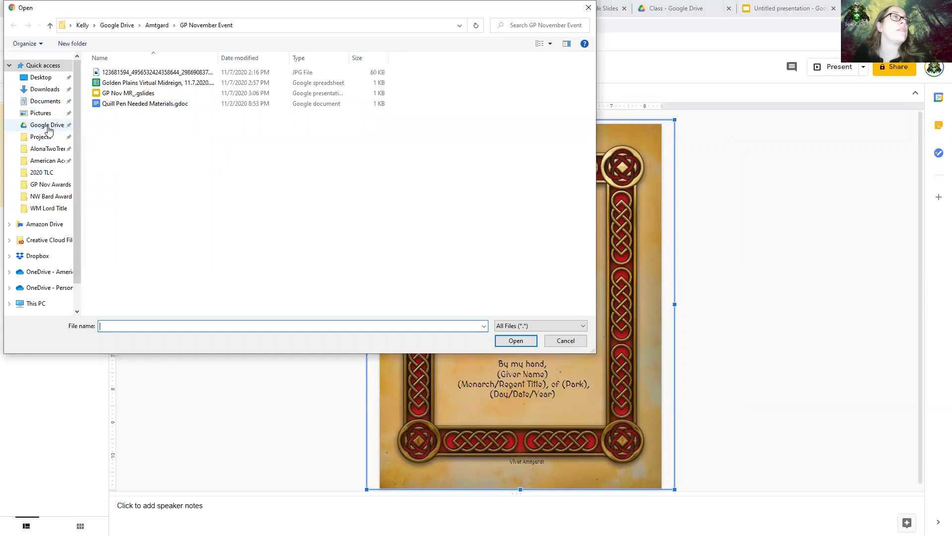
{"action": "left_click", "coordinate": [47, 148]}
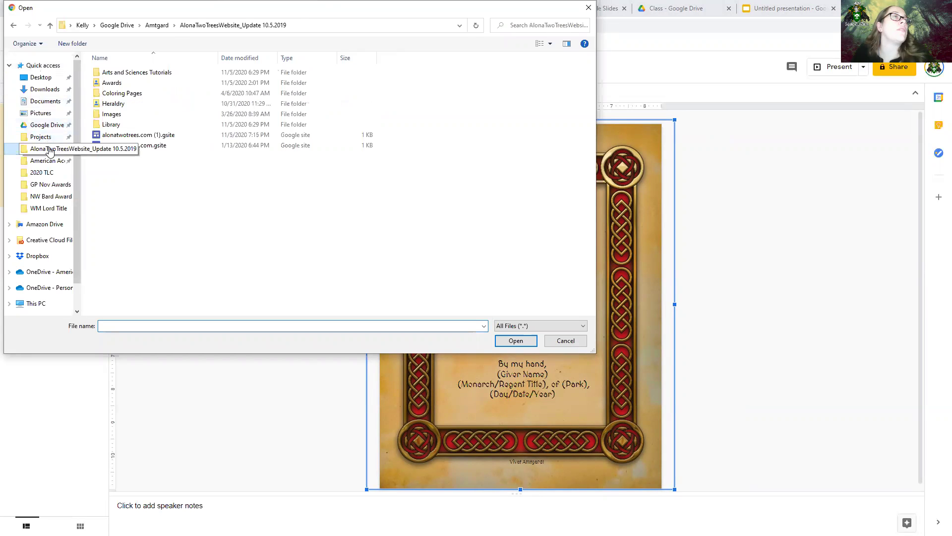
{"action": "double_click", "coordinate": [129, 85]}
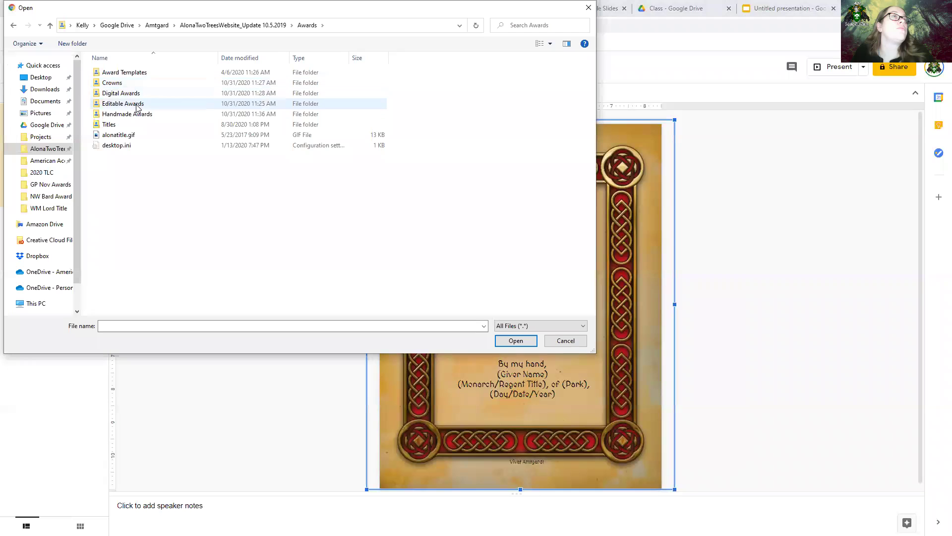
{"action": "double_click", "coordinate": [136, 104]}
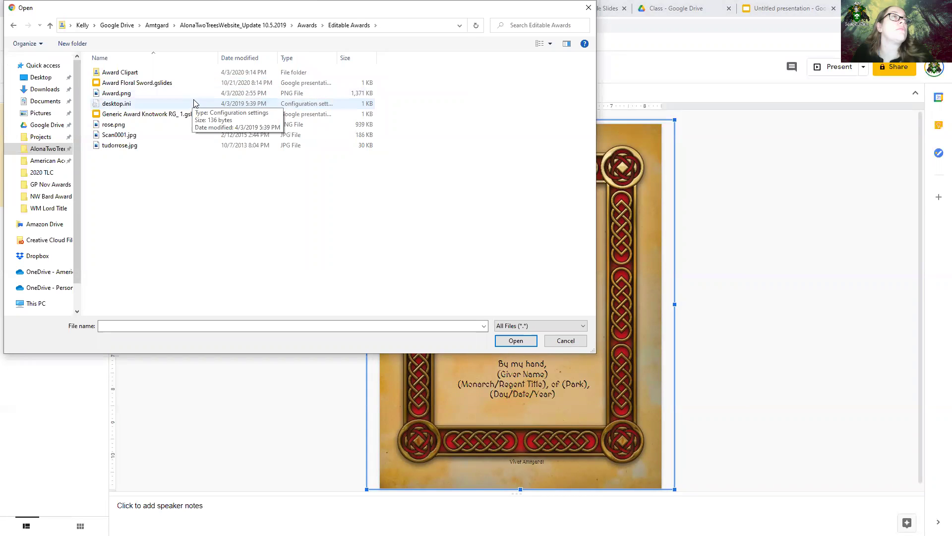
Check the Digital Awards and Award Templates folders for border images and return to the Editable Awards folder.
{"action": "left_click", "coordinate": [305, 26]}
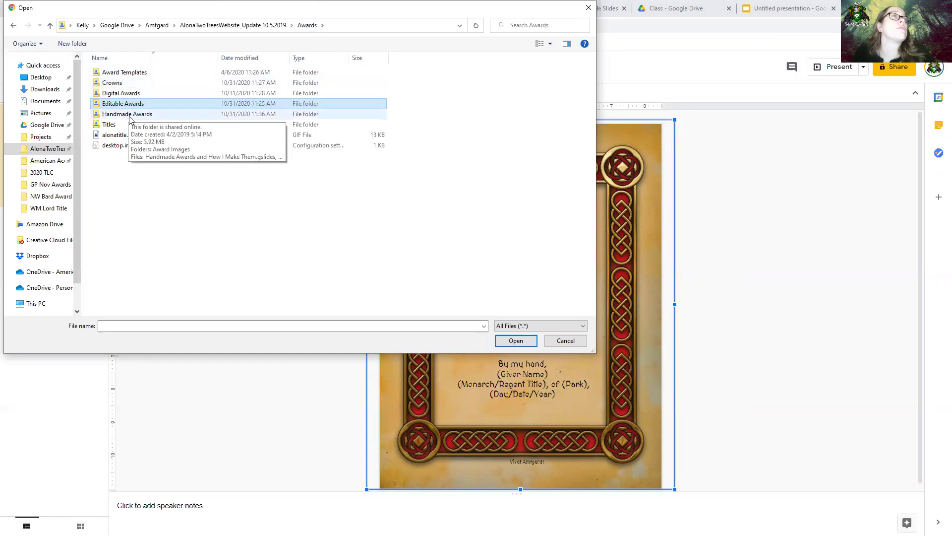
{"action": "left_click", "coordinate": [133, 95]}
{"action": "double_click", "coordinate": [132, 96]}
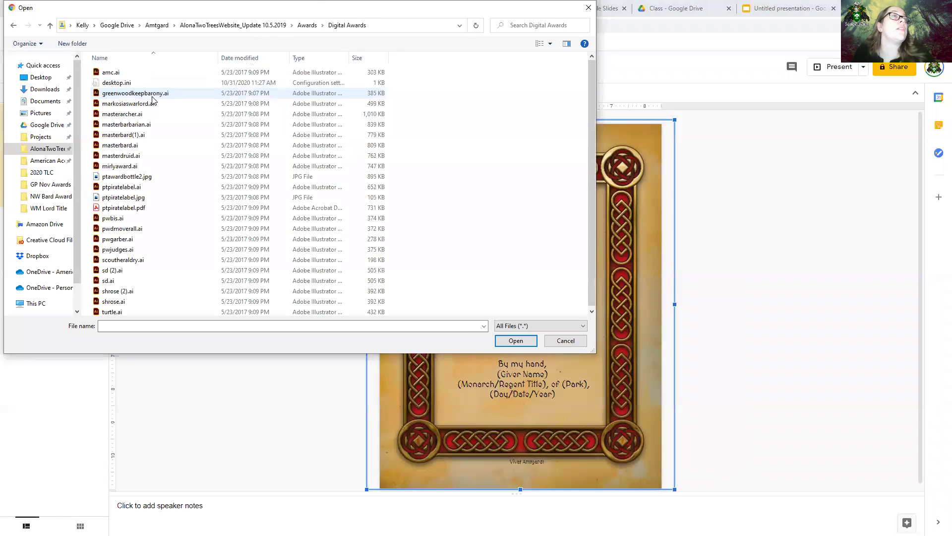
{"action": "left_click", "coordinate": [307, 25]}
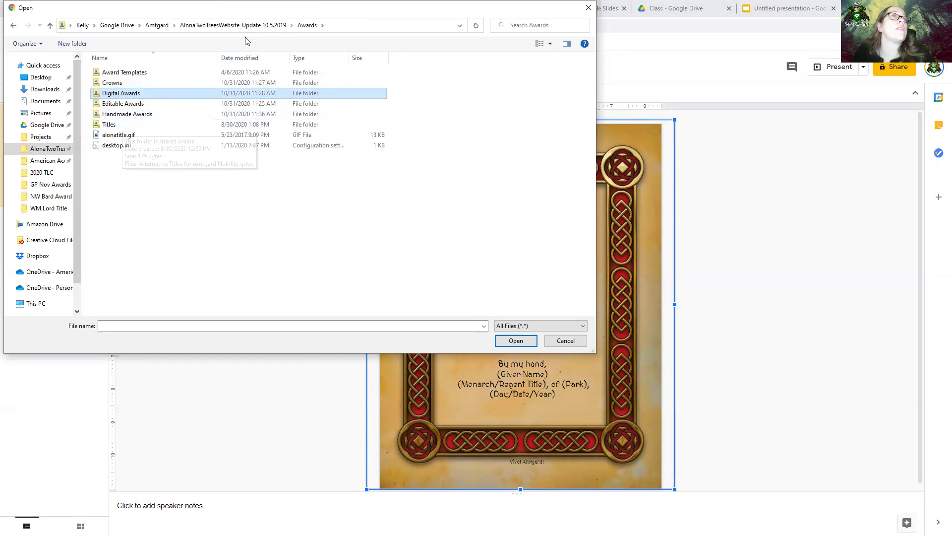
{"action": "double_click", "coordinate": [132, 74]}
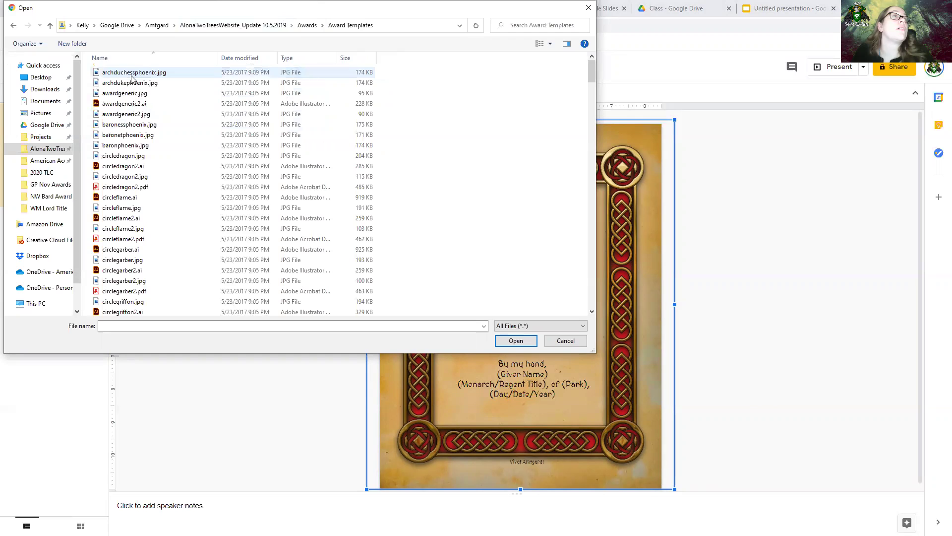
{"action": "left_click", "coordinate": [307, 25]}
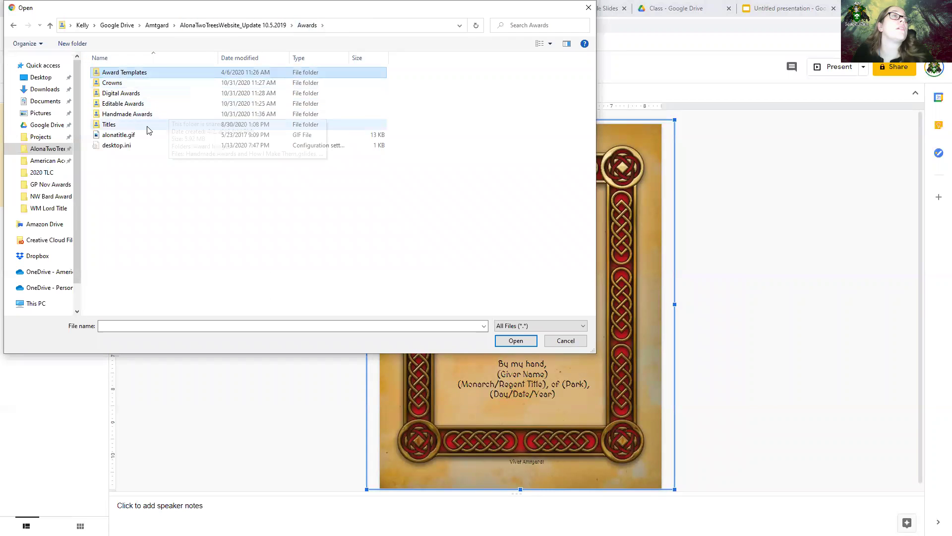
{"action": "double_click", "coordinate": [155, 104]}
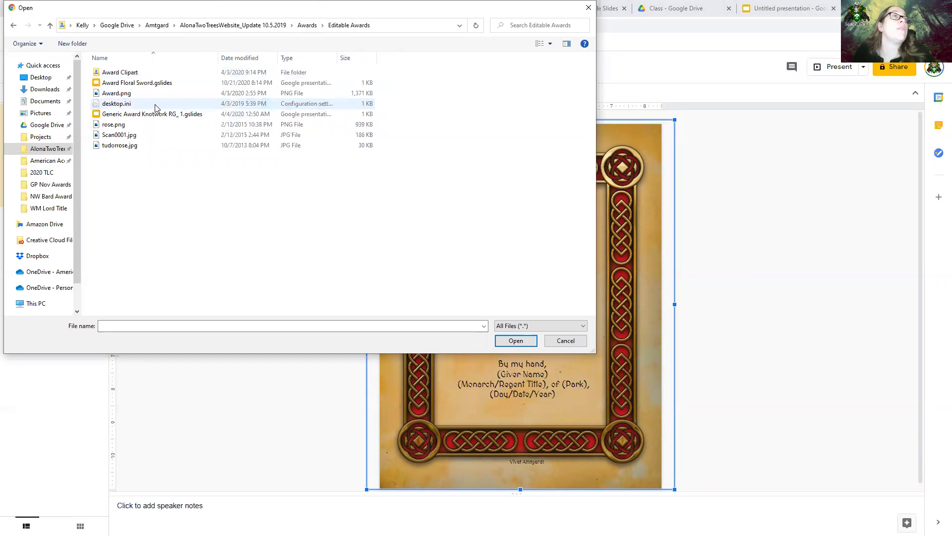
Replace the red and gold border with White Gold Border Celtic.png from the Award Clipart > Borders folder, and clear the selection.
{"action": "double_click", "coordinate": [135, 73]}
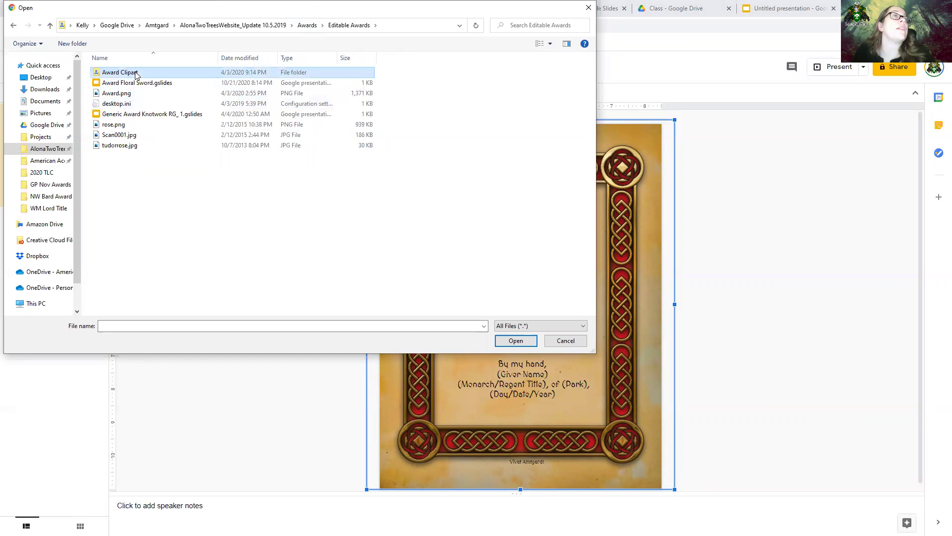
{"action": "left_click", "coordinate": [143, 87]}
{"action": "double_click", "coordinate": [143, 86]}
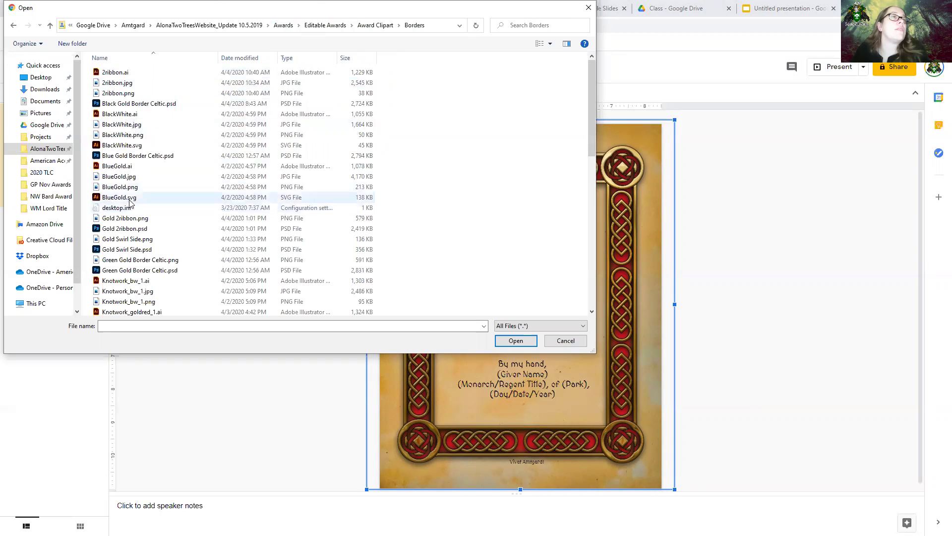
{"action": "scroll", "coordinate": [139, 248], "scroll_direction": "down", "scroll_amount": 12}
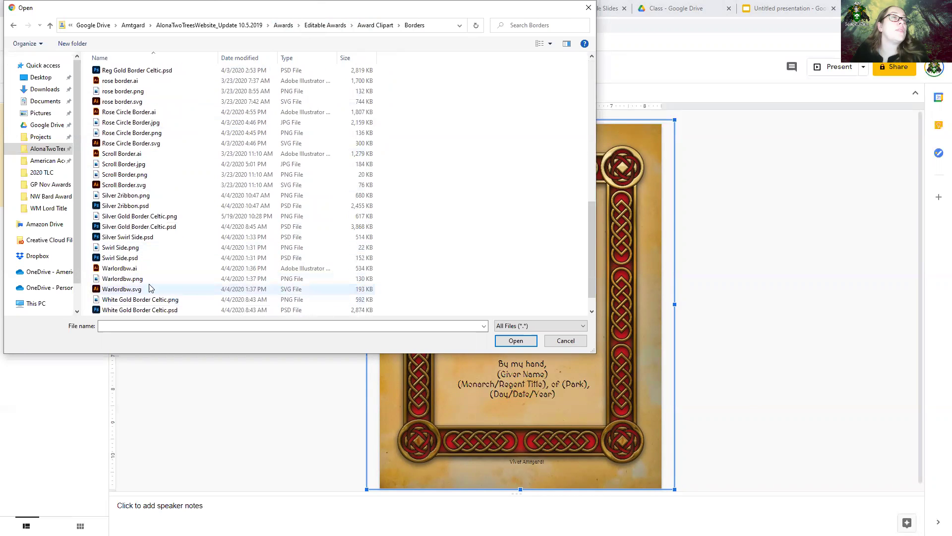
{"action": "scroll", "coordinate": [151, 282], "scroll_direction": "down", "scroll_amount": 1}
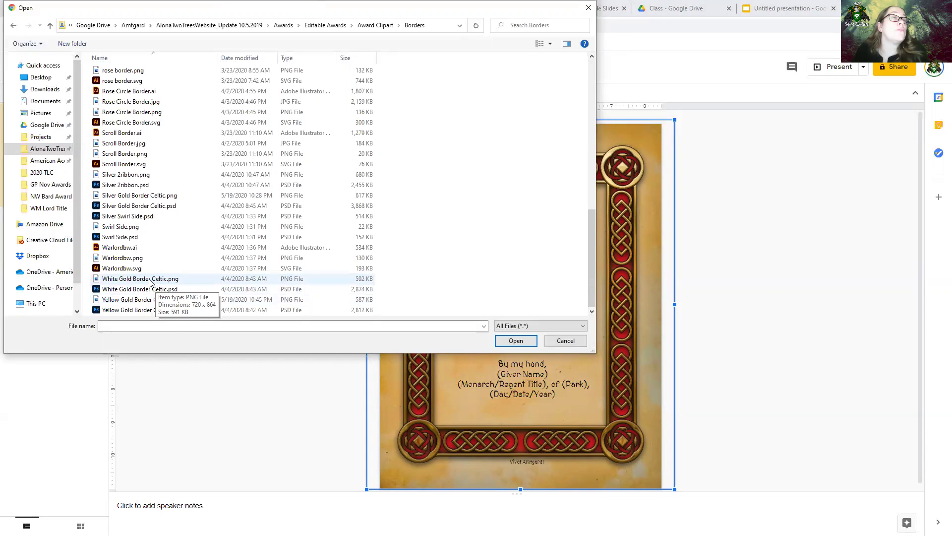
{"action": "left_click", "coordinate": [141, 282]}
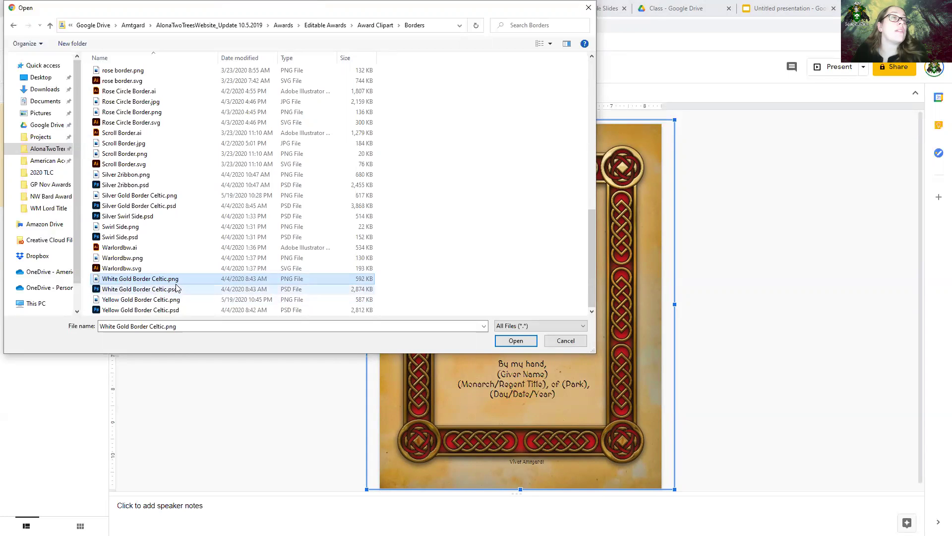
{"action": "left_click", "coordinate": [521, 346]}
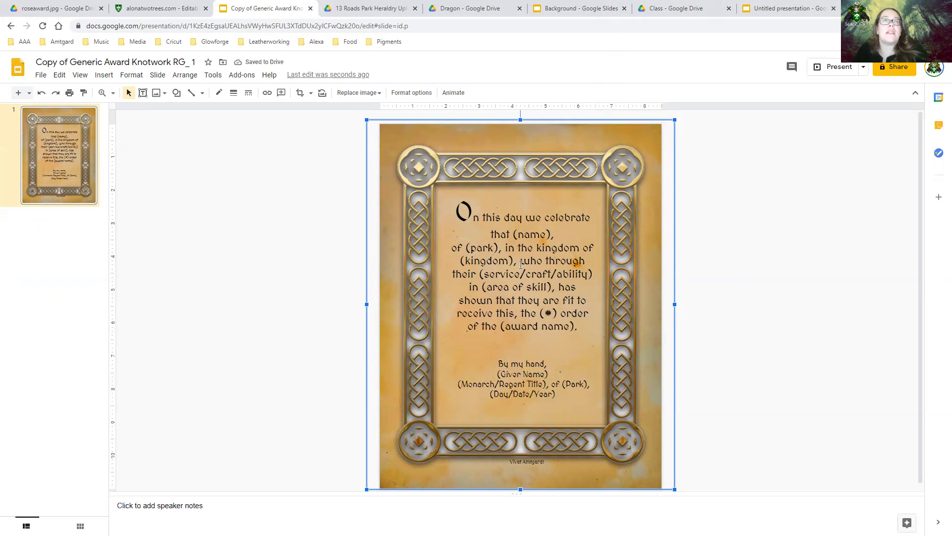
{"action": "left_click", "coordinate": [510, 289]}
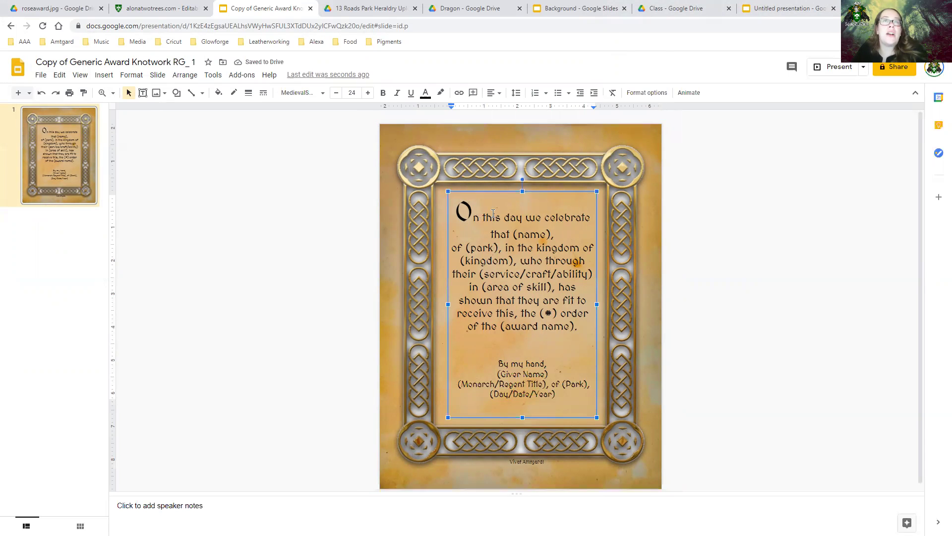
{"action": "left_click", "coordinate": [275, 227]}
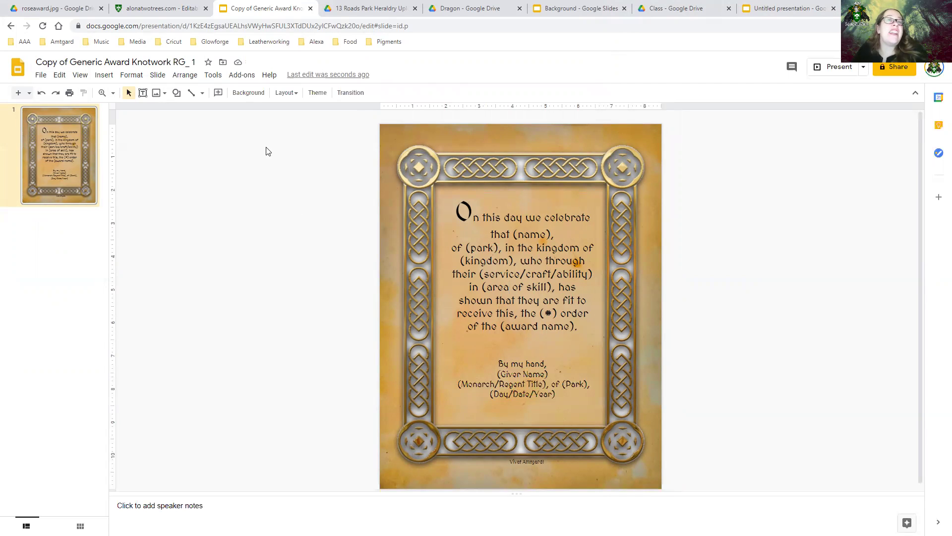